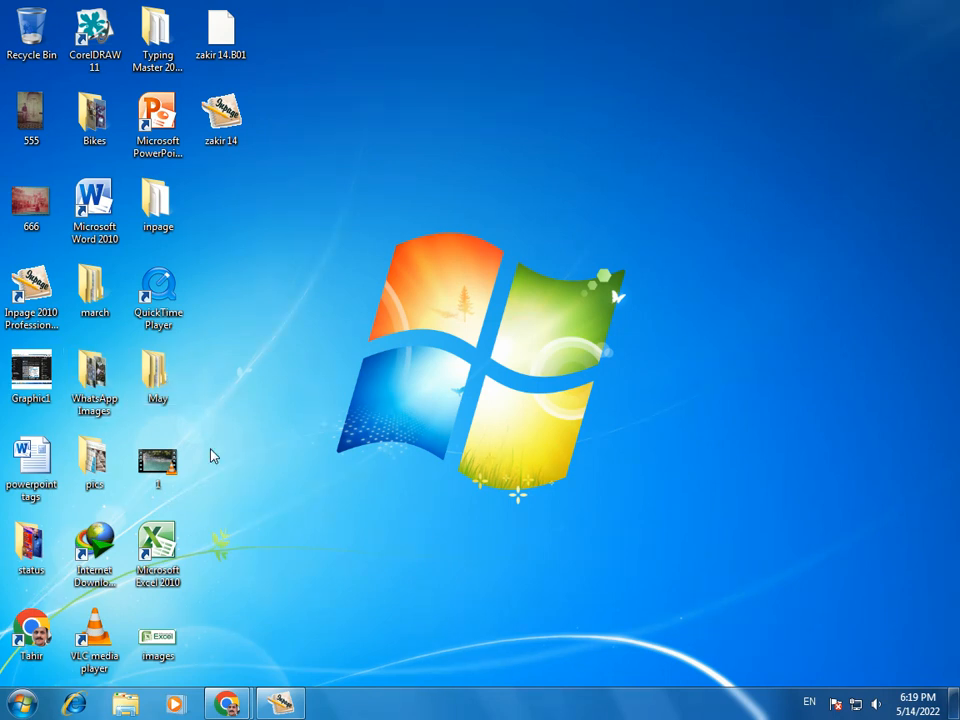
Step: Launch InPage 2010 Professional from its desktop shortcut
{"action": "left_click", "coordinate": [42, 316]}
{"action": "double_click", "coordinate": [42, 316]}
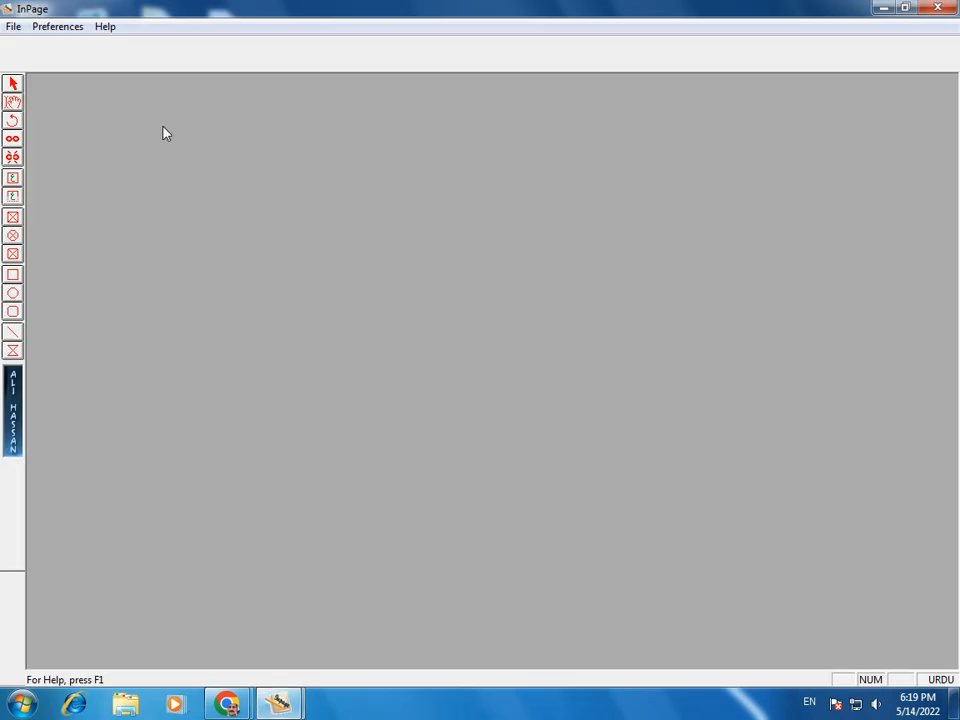
Step: Create a new A4 210x297mm portrait document, Untitled-1, from File > New
{"action": "left_click", "coordinate": [12, 28]}
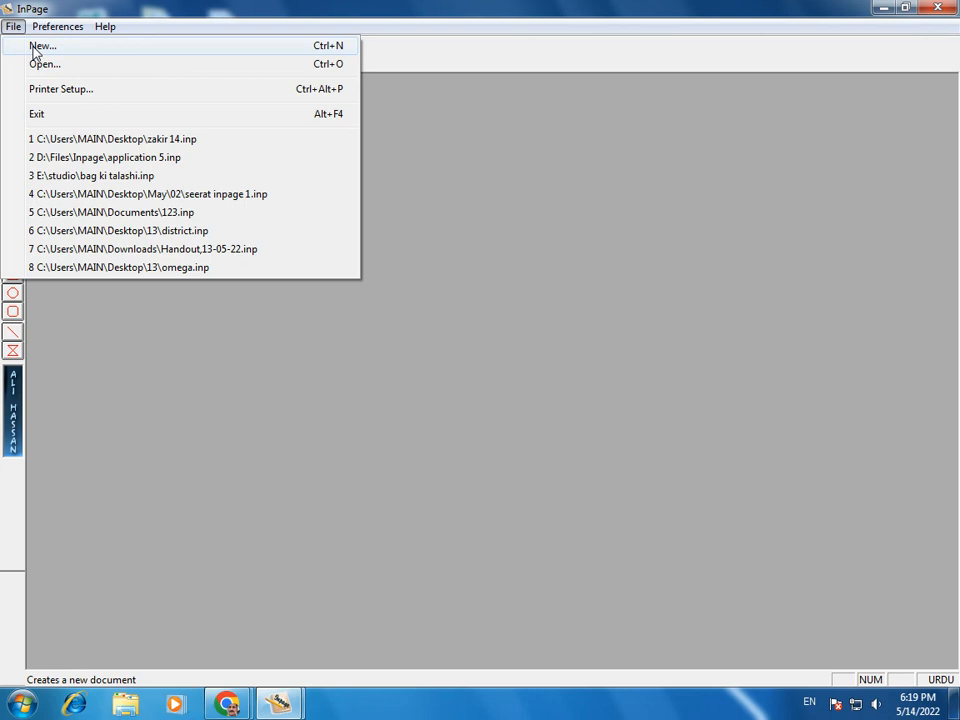
{"action": "left_click", "coordinate": [36, 50]}
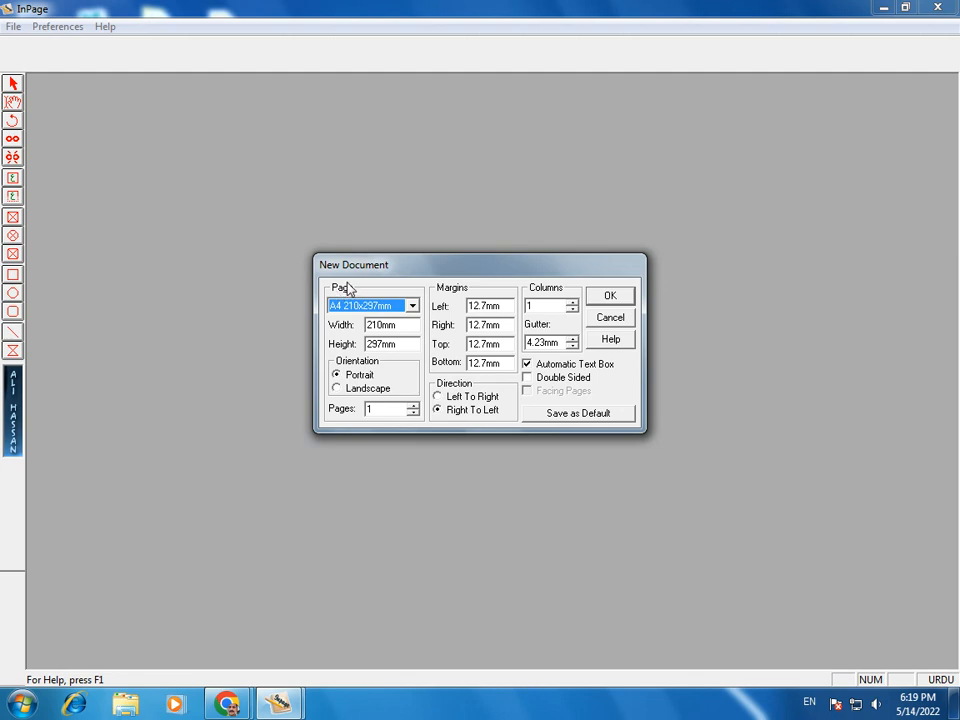
{"action": "left_click", "coordinate": [610, 317]}
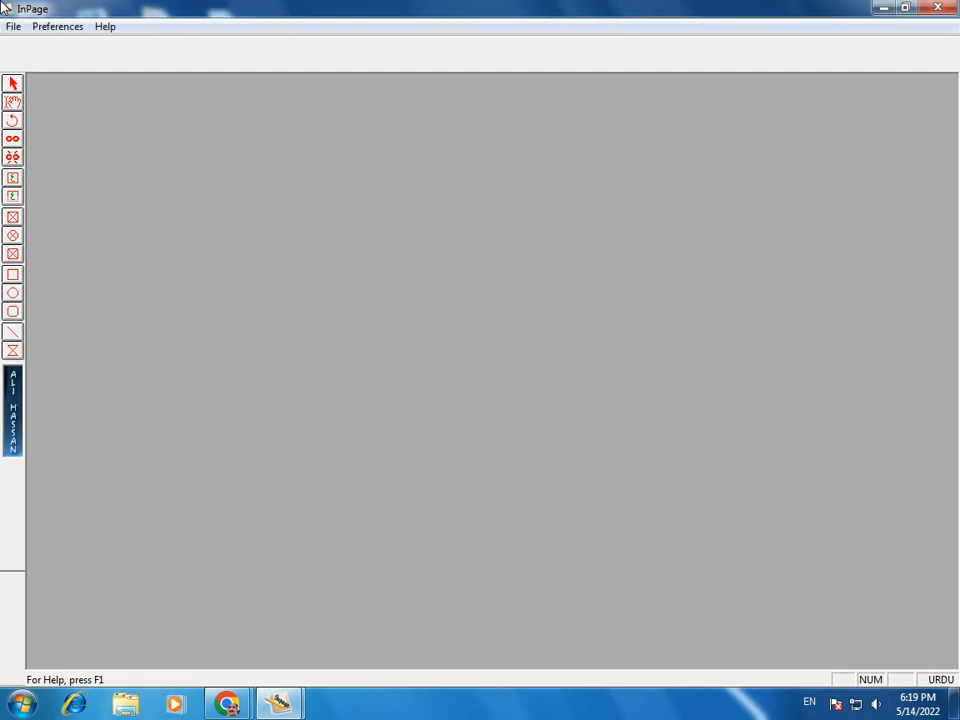
{"action": "left_click", "coordinate": [12, 27]}
{"action": "left_click", "coordinate": [21, 45]}
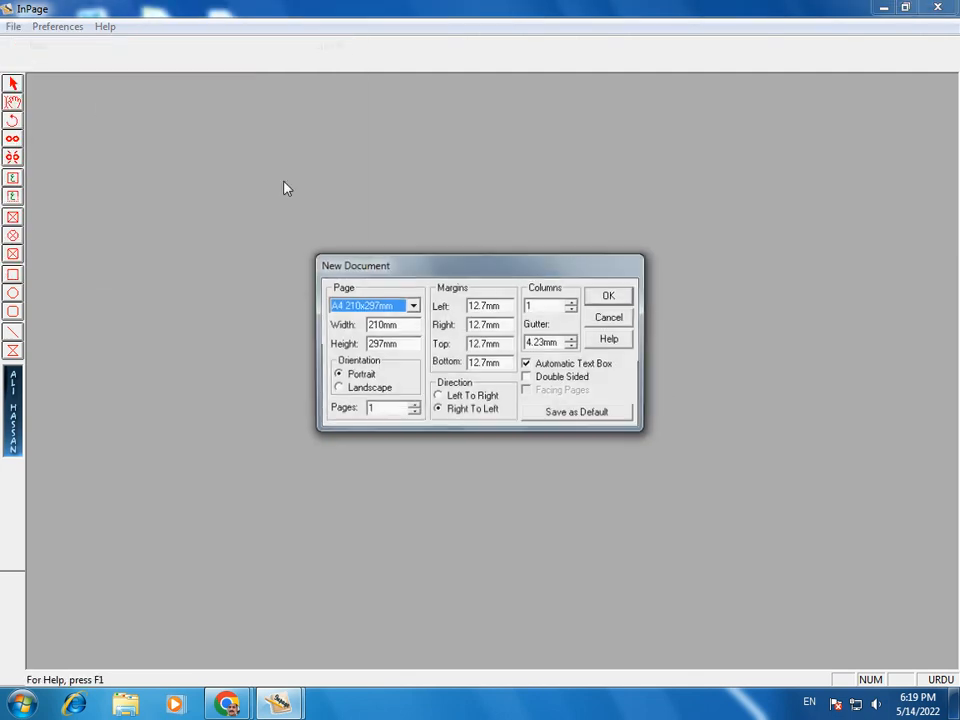
{"action": "left_click", "coordinate": [611, 296]}
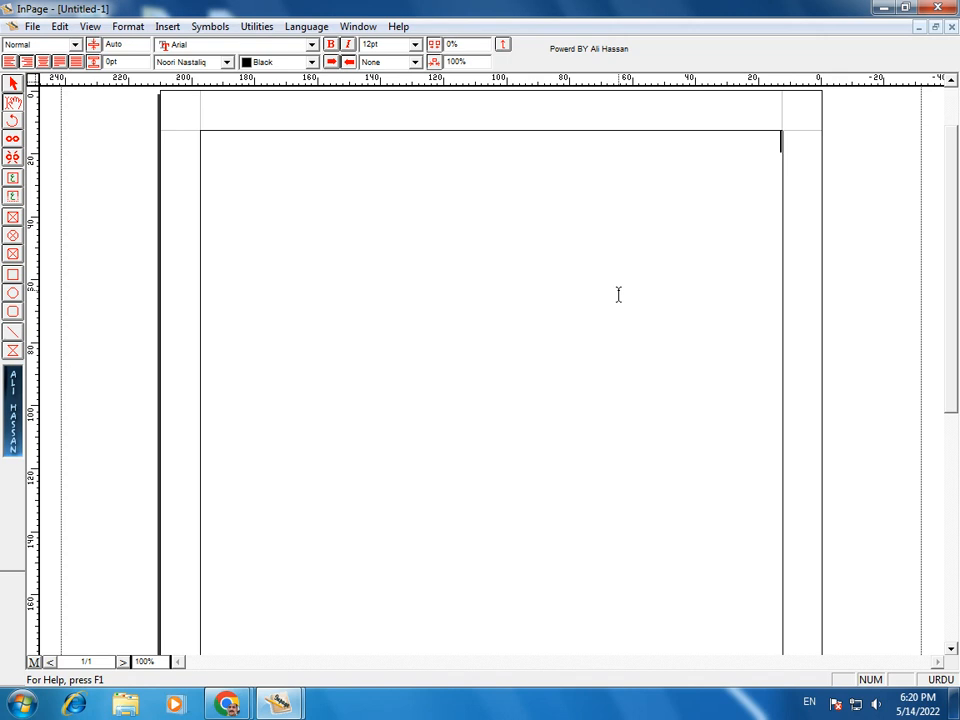
Step: At 200% zoom, type the spaced Urdu alphabet from ا to ے, fixing typos, and select it
{"action": "key", "text": "ctrl+2"}
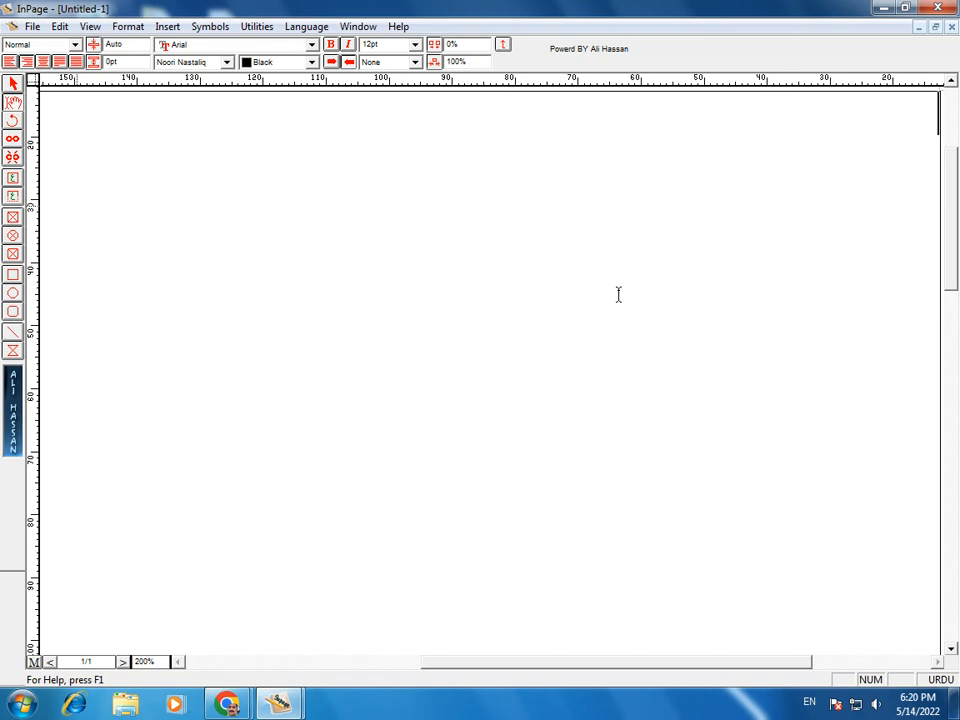
{"action": "type", "text": "ابپتٹث"}
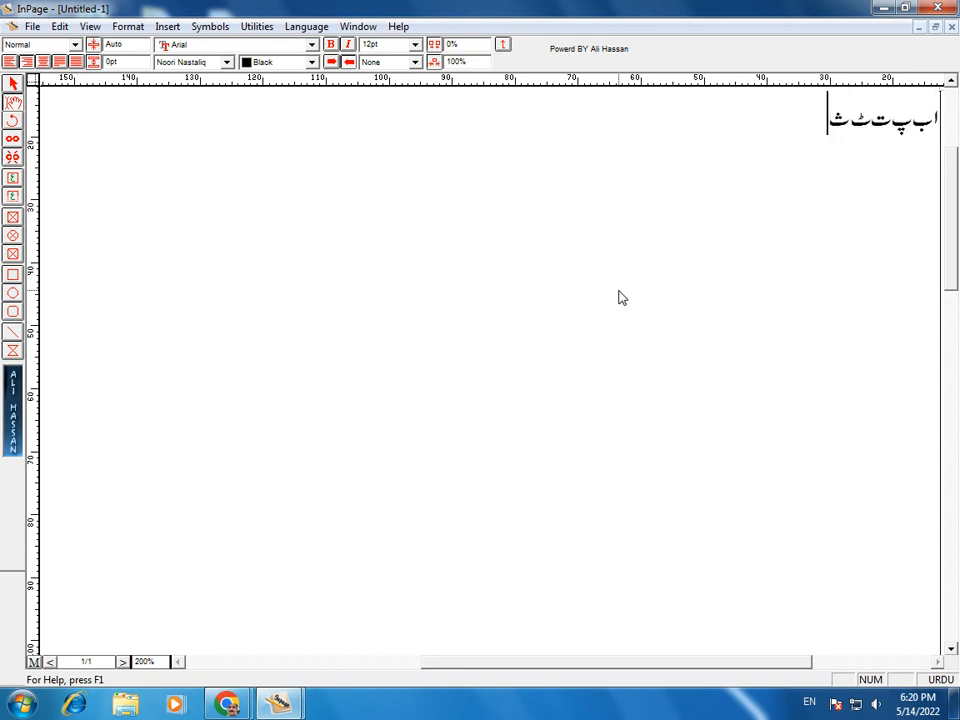
{"action": "type", "text": "جچح"}
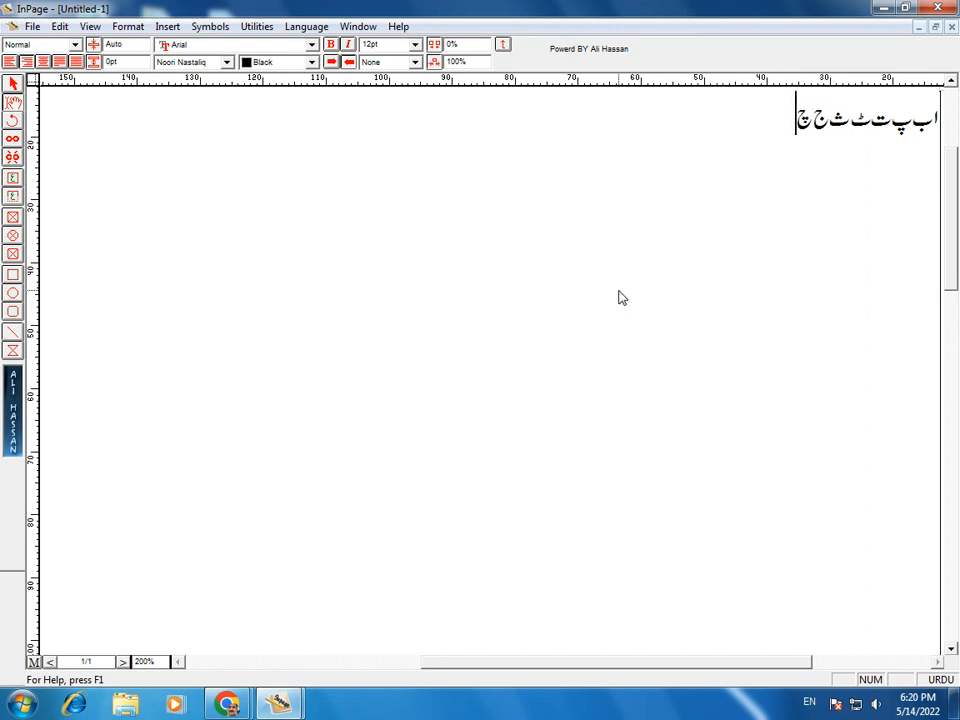
{"action": "type", "text": "خدڈذرڑز"}
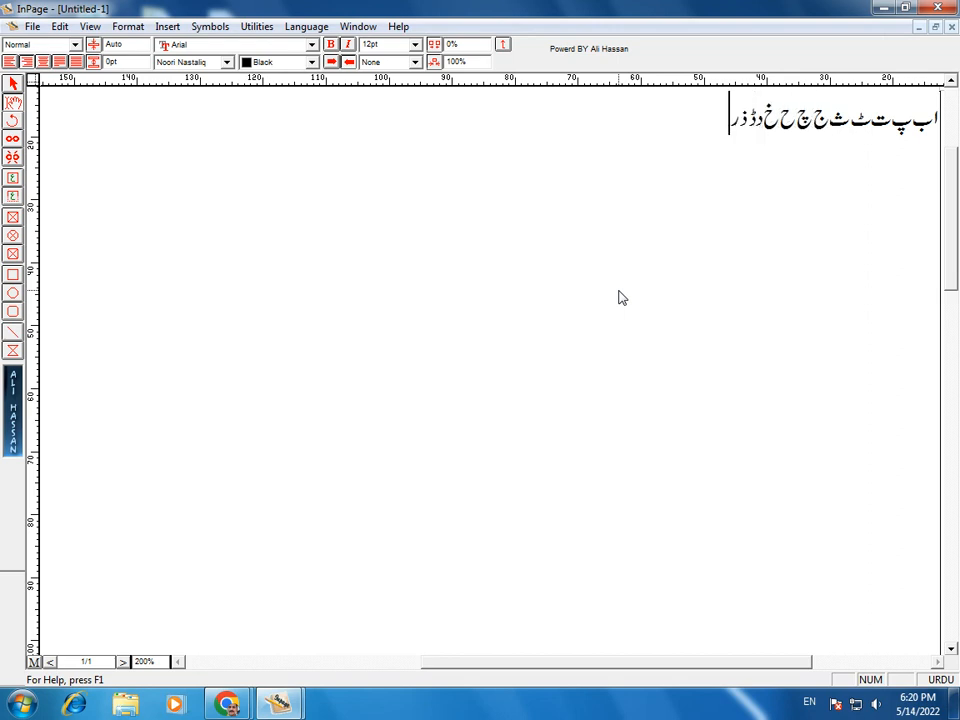
{"action": "type", "text": "ژس"}
{"action": "key", "text": "BackSpace"}
{"action": "type", "text": "ش"}
{"action": "key", "text": "BackSpace"}
{"action": "type", "text": "س ش ص ض ط ظ ع غ ف ق"}
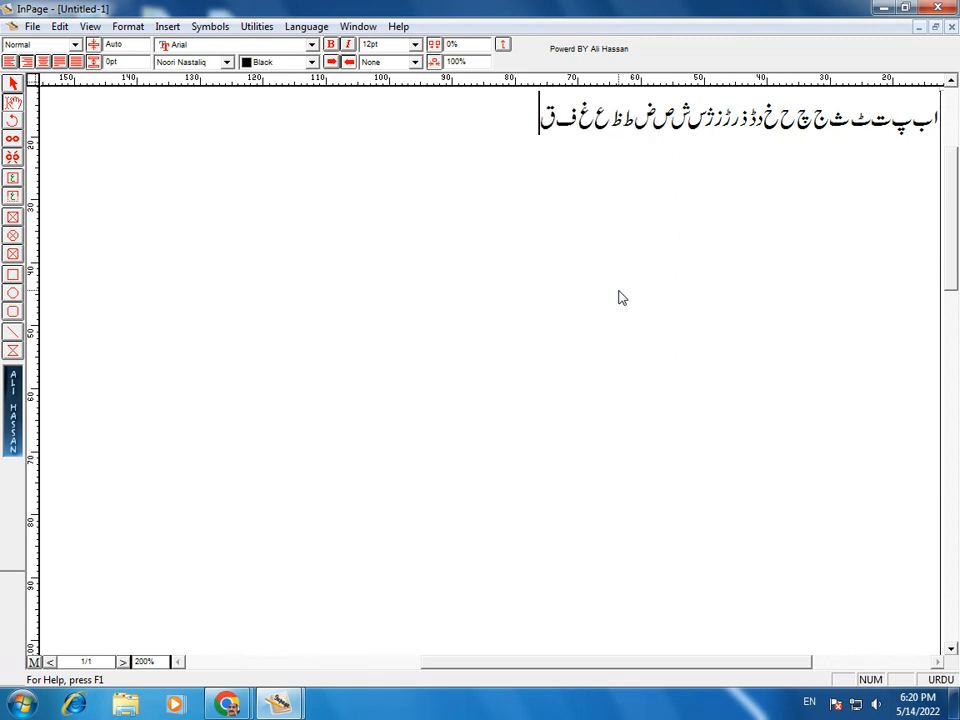
{"action": "type", "text": " ک گ ل"}
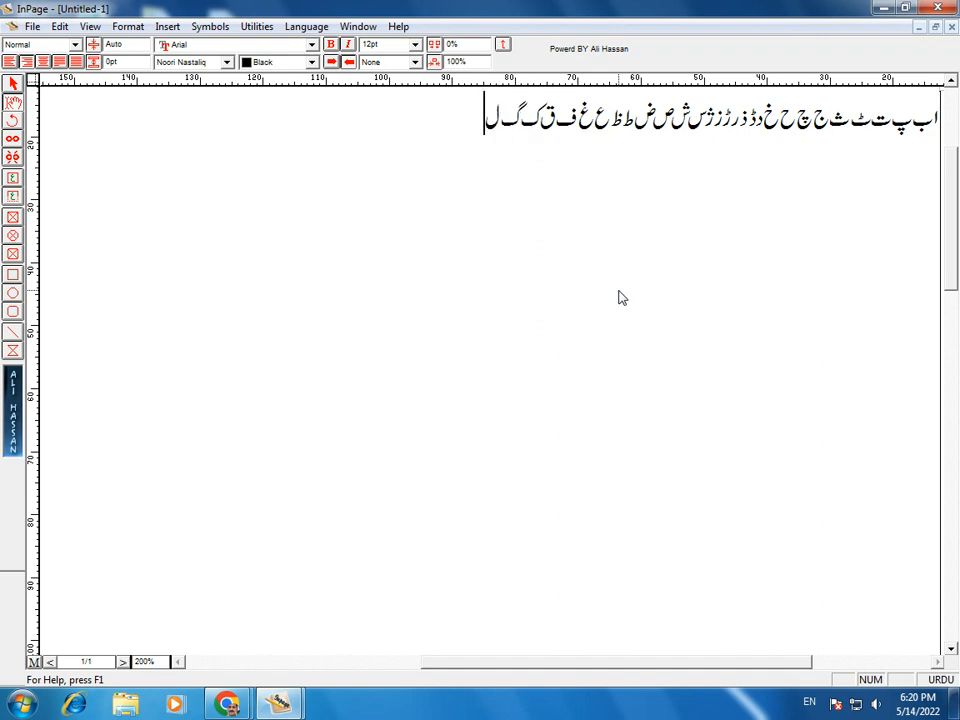
{"action": "type", "text": " م ن و ہ ء ی ے"}
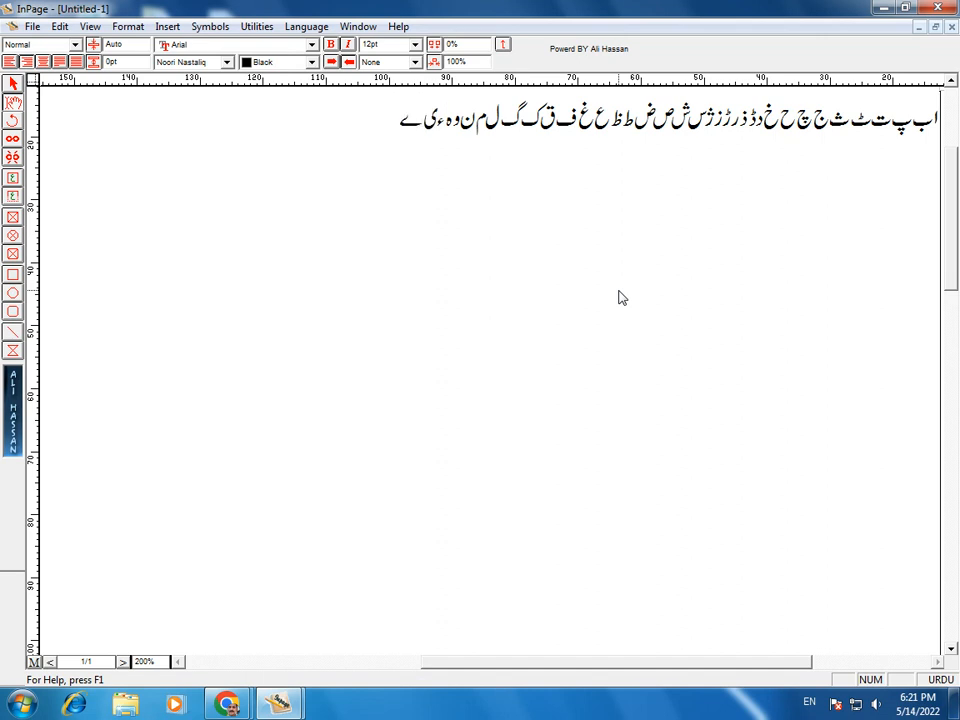
{"action": "key", "text": "ctrl+a"}
{"action": "key", "text": "ctrl+c"}
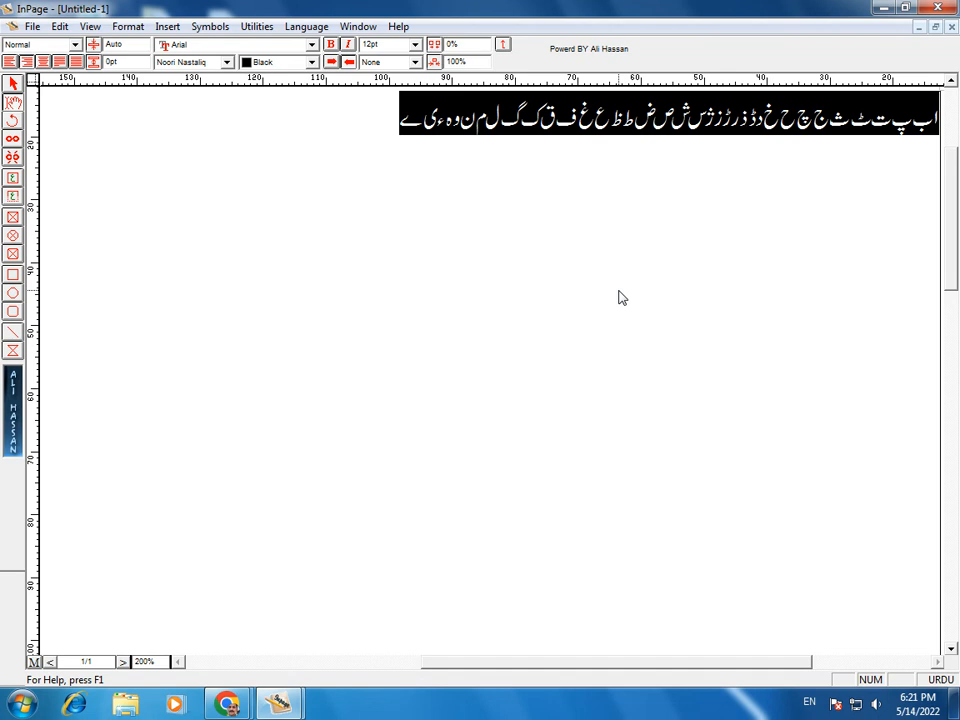
Step: Paste the alphabet line repeatedly to make ten rows, then start a new line below
{"action": "key", "text": "Left"}
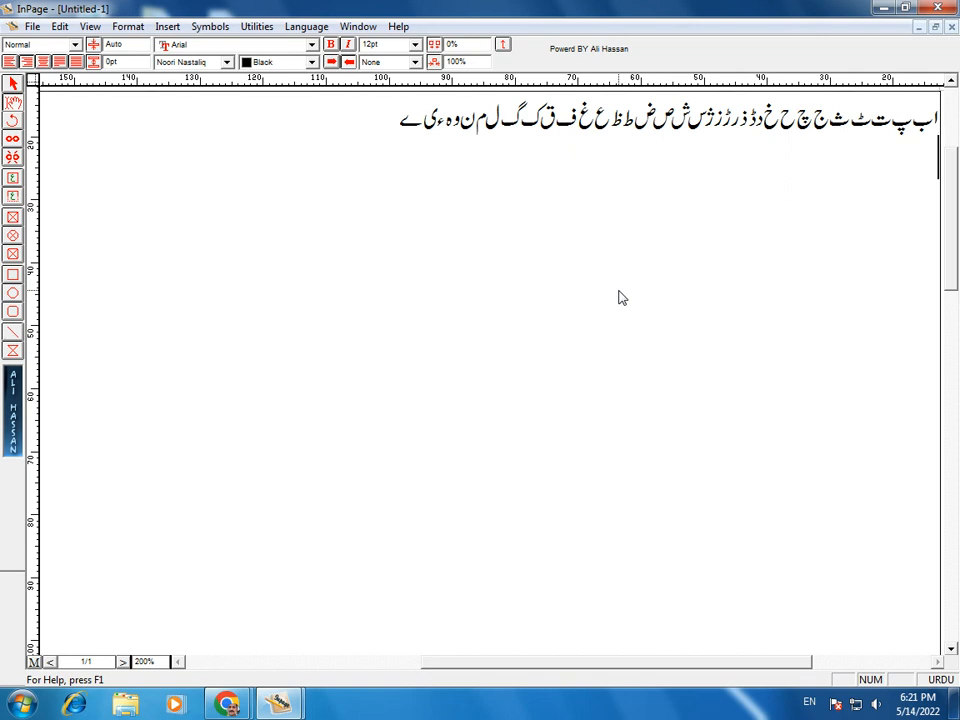
{"action": "key", "text": "ctrl+v"}
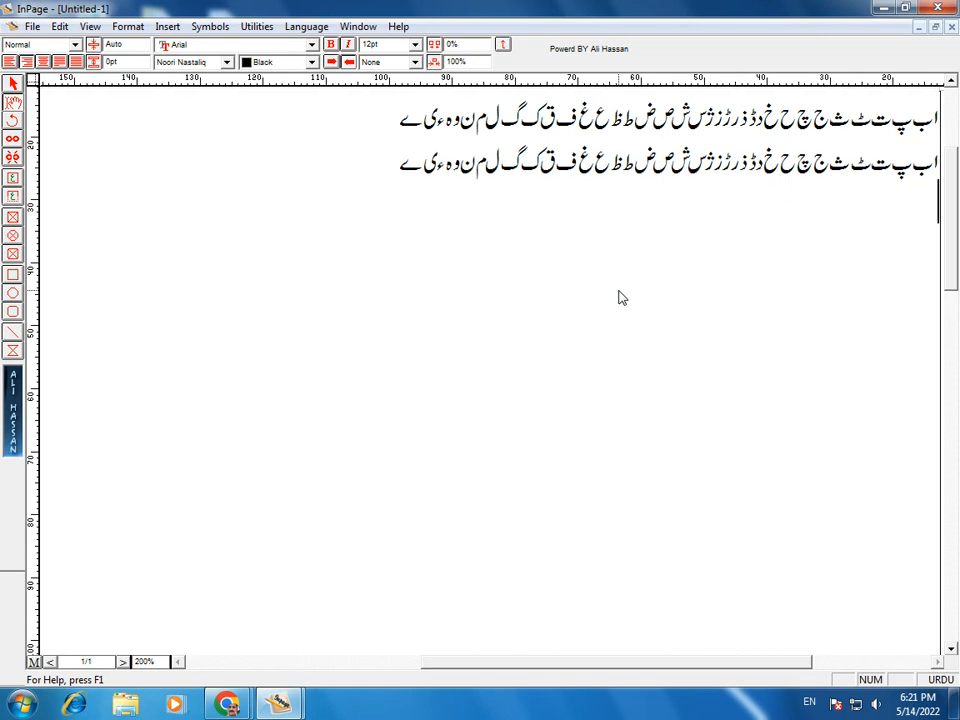
{"action": "key", "text": "ctrl+v"}
{"action": "type", "text": "اب پ ت ٹ ث ج چ ح خ د ڈ ذ ر ڑ ز ژ س ش ص ض ط ظ ع غ ف ق ک گ ل م ن و ہ ء ی ے"}
{"action": "type", "text": "اب پ ت ٹ ث ج چ ح خ د ڈ ذ ر ڑ ز ژ س ش ص ض ط ظ ع غ ف ق ک گ ل م ن و ہ ء ی ے"}
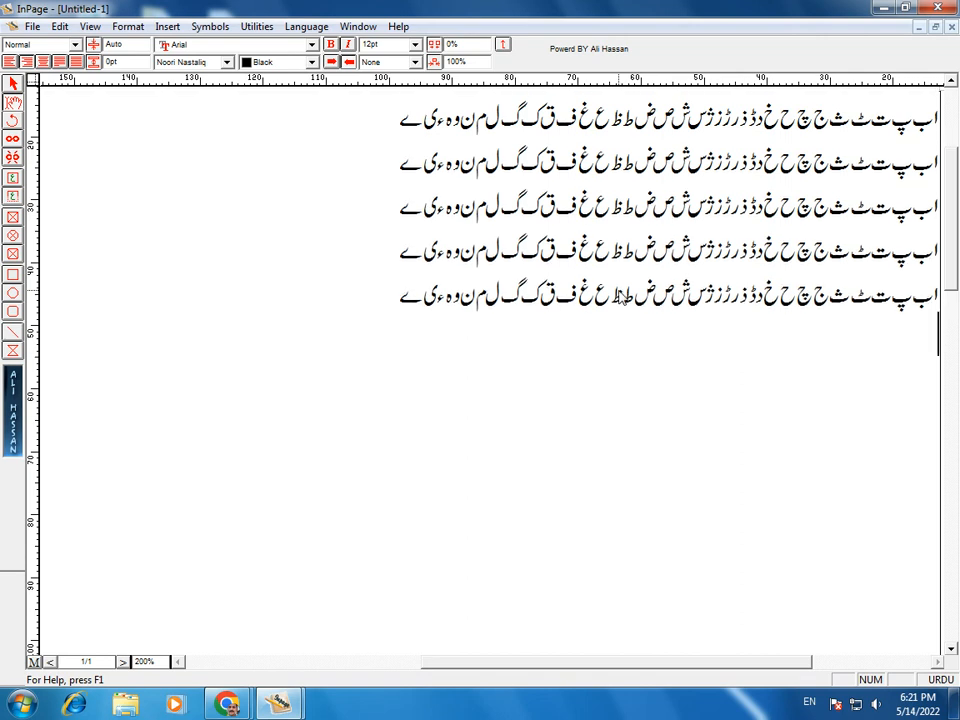
{"action": "type", "text": "اب پ ت ٹ ث ج چ ح خ د ڈ ذ ر ڑ ز ژ س ش ص ض ط ظ ع غ ف ق ک گ ل م ن و ہ ء ی ے"}
{"action": "key", "text": "ctrl+v"}
{"action": "key", "text": "ctrl+v"}
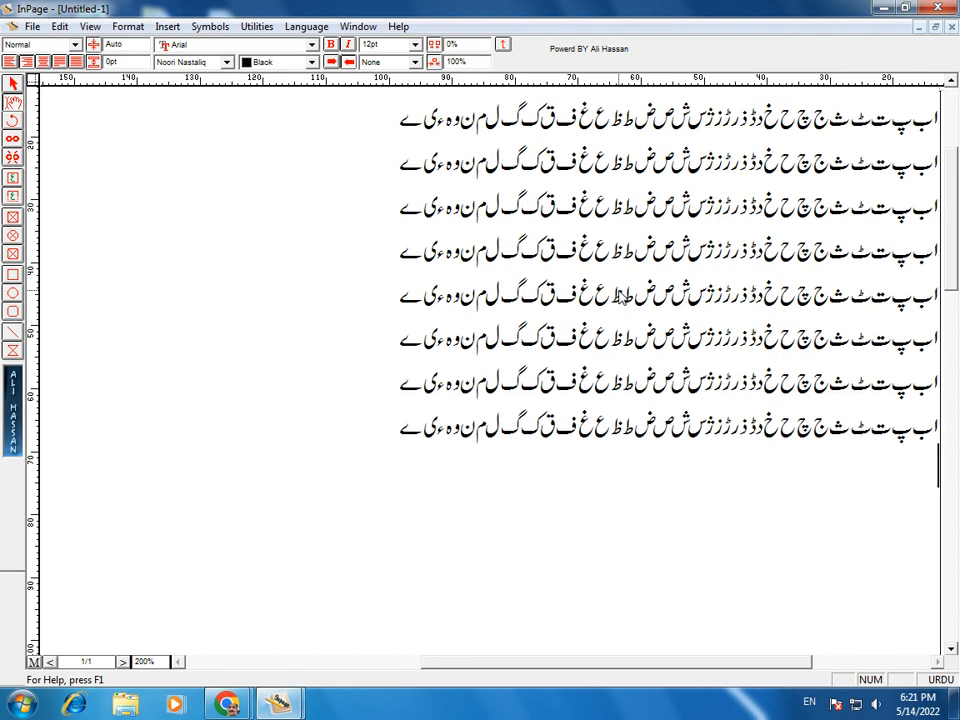
{"action": "key", "text": "ctrl+v"}
{"action": "key", "text": "ctrl+v"}
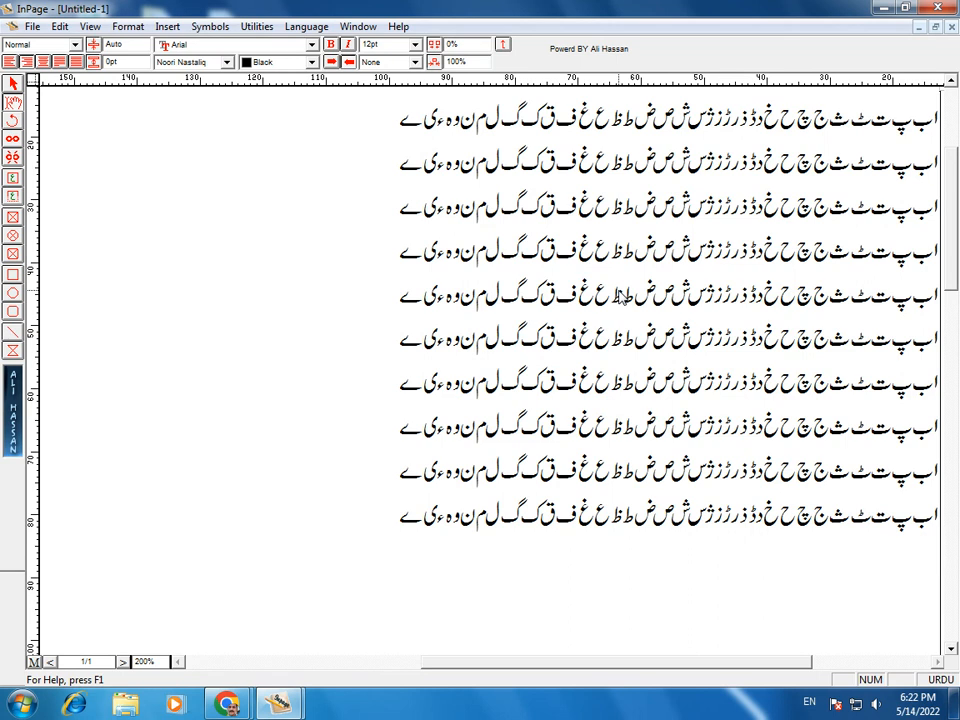
{"action": "key", "text": "Return"}
Step: Type the two-letter word line اب تب کب جب ہب شب, repeating pairs past mid-page
{"action": "type", "text": "اب تب کب جب ہب شب"}
{"action": "type", "text": "تب اب تب کب جب شب ہب اب کب"}
{"action": "type", "text": "جب"}
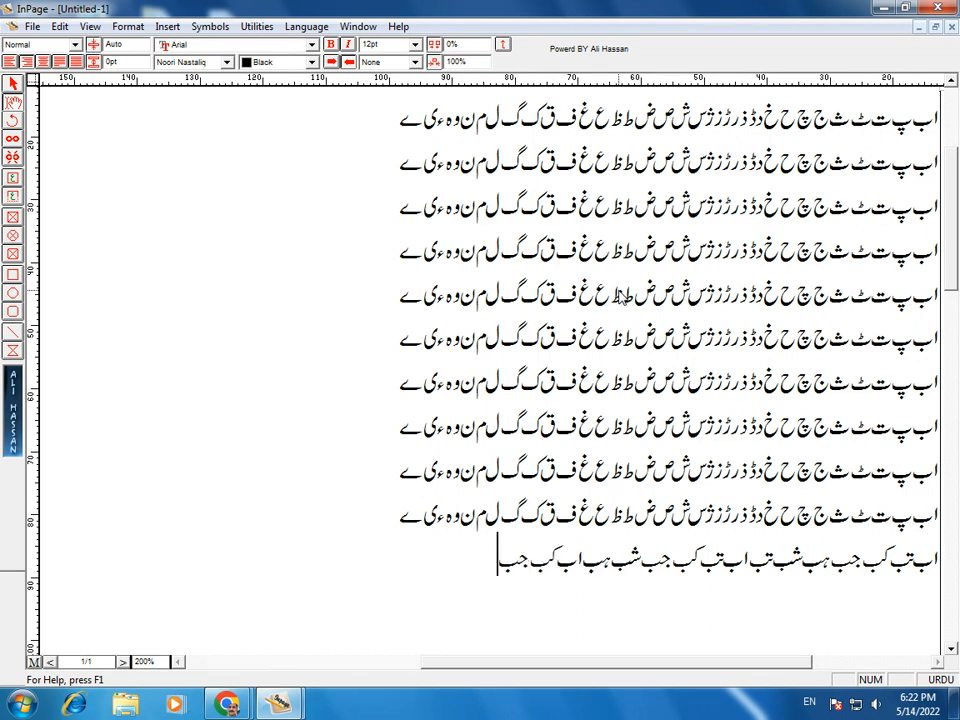
{"action": "type", "text": " تب شب"}
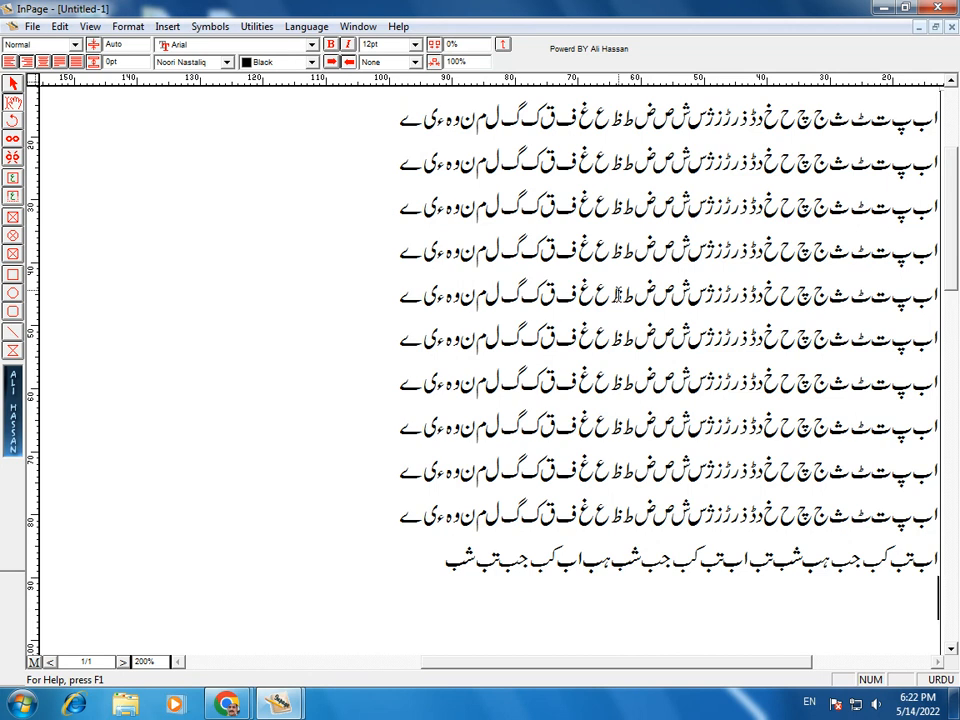
Step: On a new line, type تایا چچا ماما followed by اس کس جس ٹس مس لس twice
{"action": "key", "text": "Return"}
{"action": "type", "text": "ے"}
{"action": "key", "text": "BackSpace"}
{"action": "type", "text": "تایا چچ"}
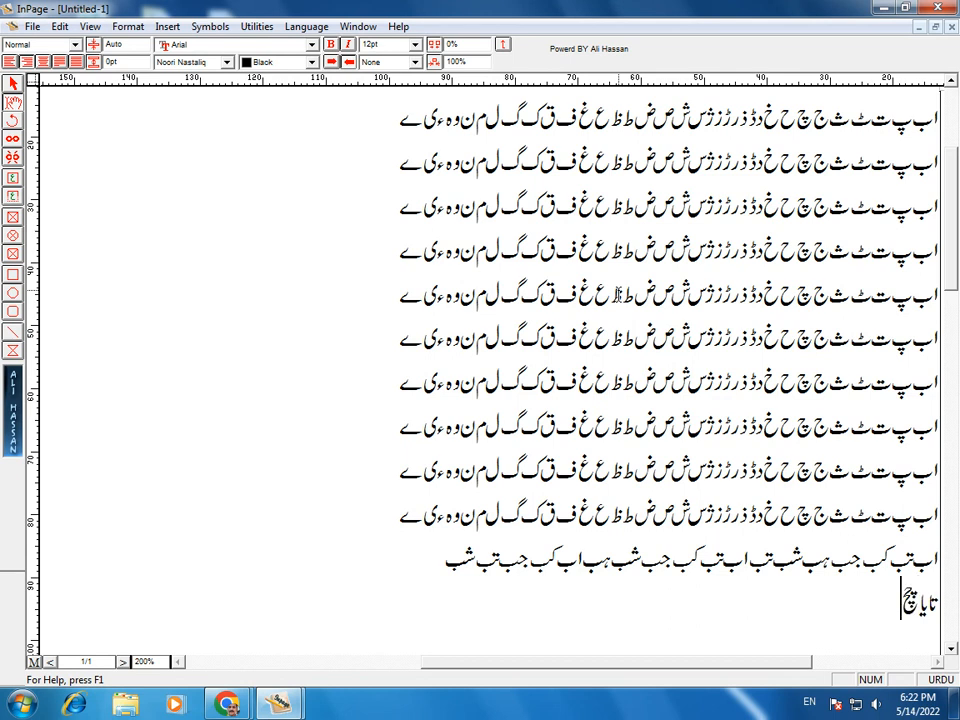
{"action": "type", "text": "ا ماما"}
{"action": "type", "text": "اس کس"}
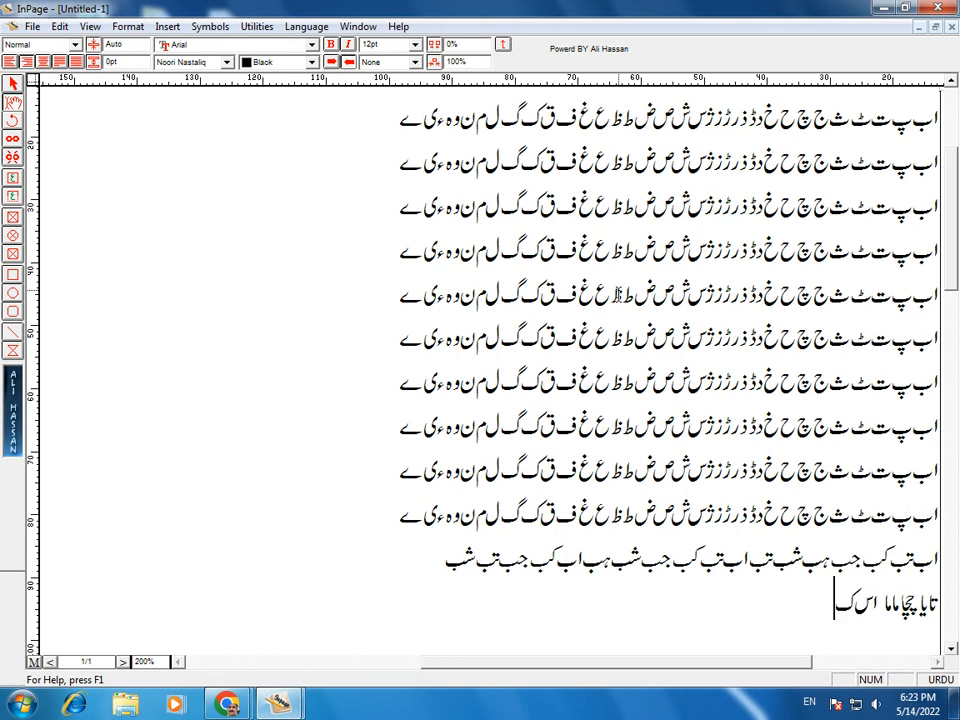
{"action": "type", "text": " جس ٹس"}
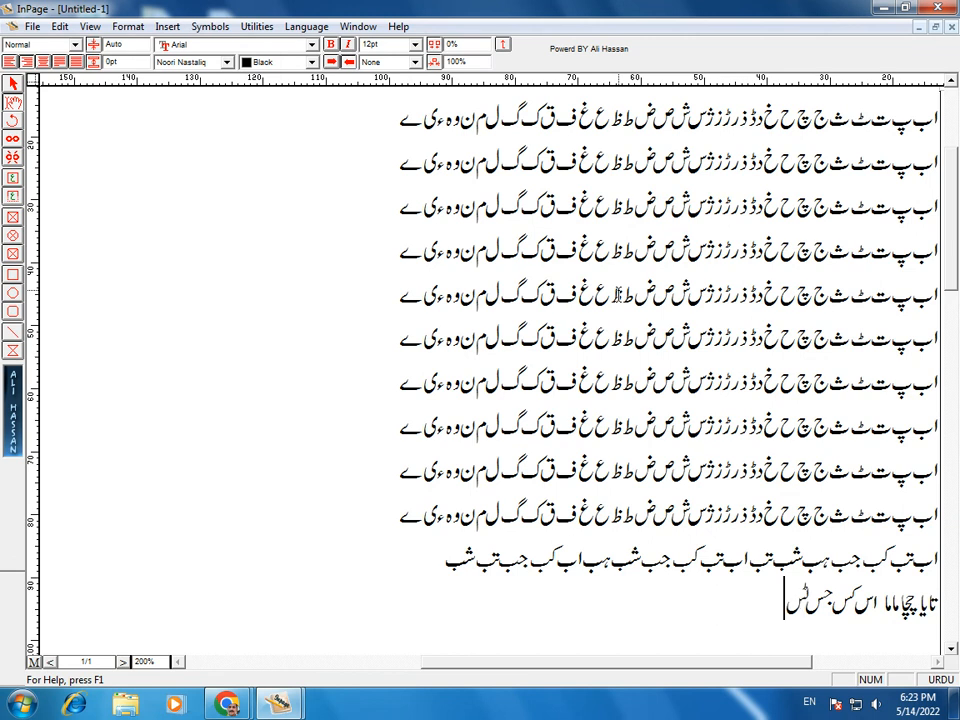
{"action": "type", "text": " مس لس اس"}
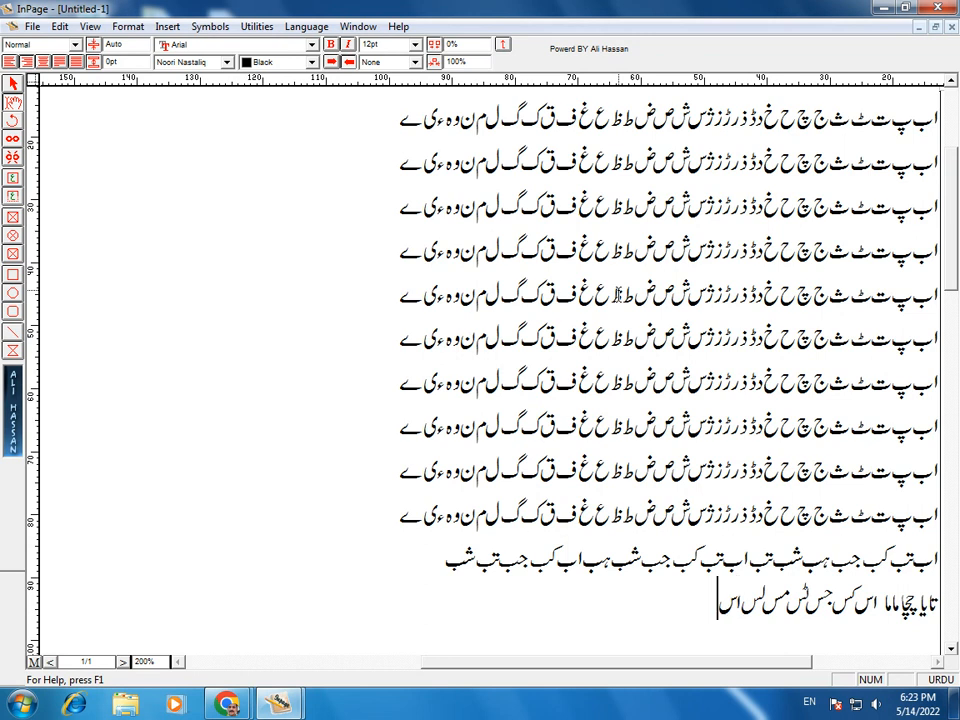
{"action": "type", "text": " کس جس ٹس م"}
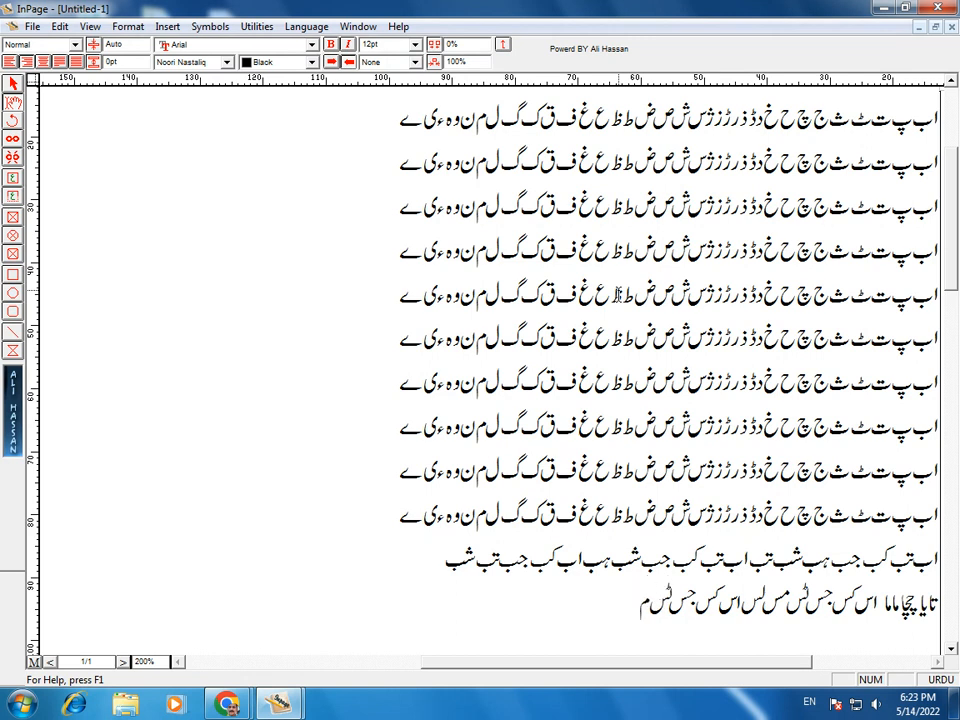
{"action": "type", "text": "س لس"}
{"action": "scroll", "coordinate": [617, 294], "scroll_direction": "down", "scroll_amount": 1}
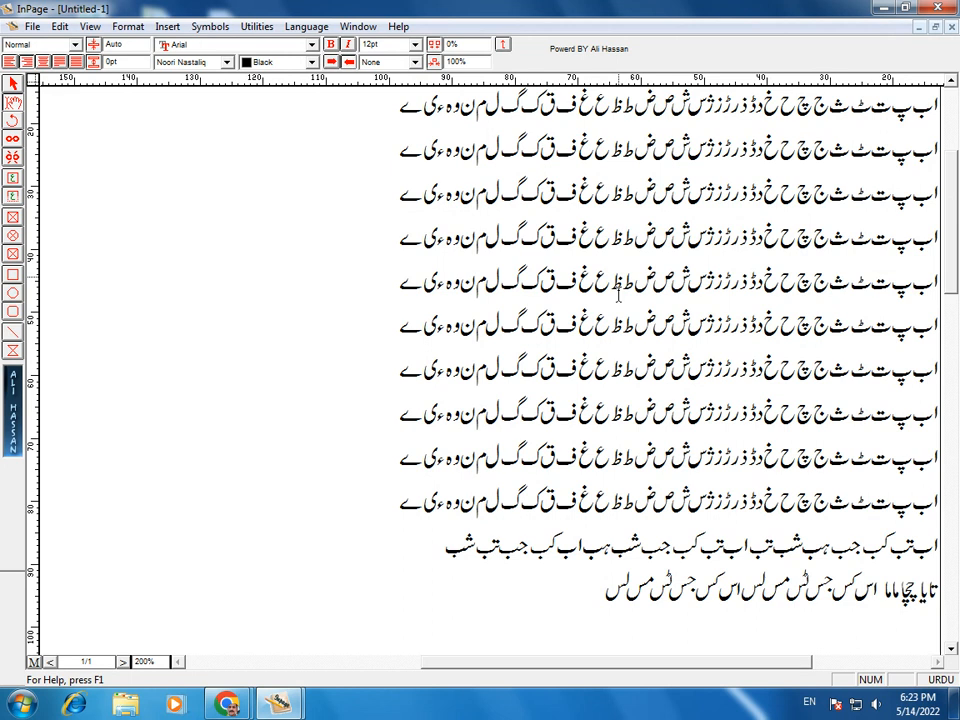
Step: Type the story opening from ایک دفعہ کا ذکر ہے through اس کے تین بیٹے تھے
{"action": "type", "text": "ایک دفعہ کا ذکر"}
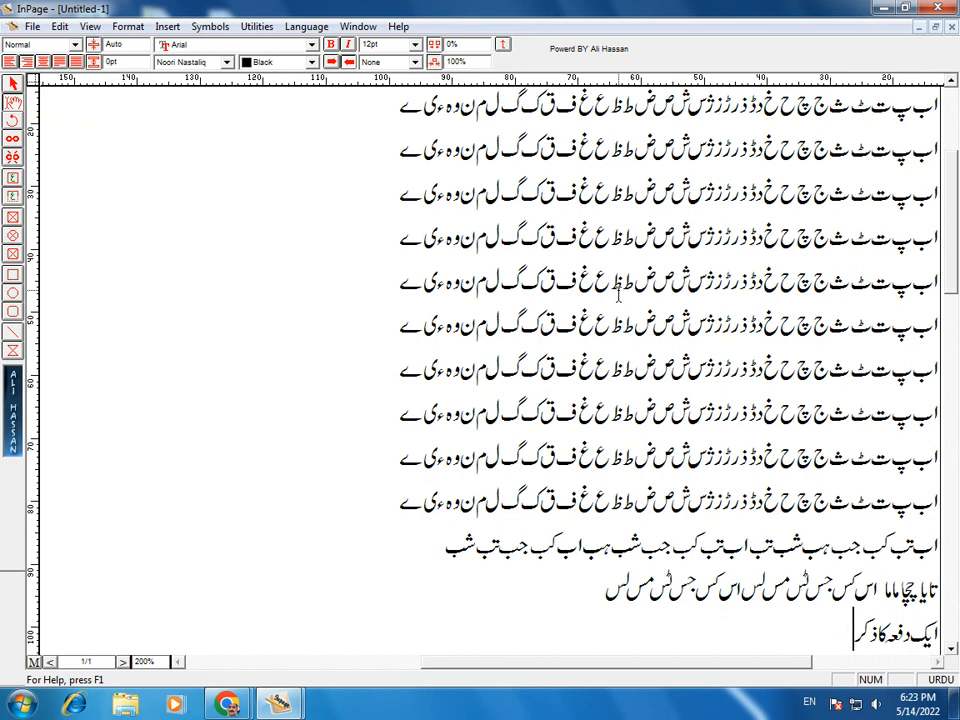
{"action": "type", "text": " ہے کہ ایک جنگل"}
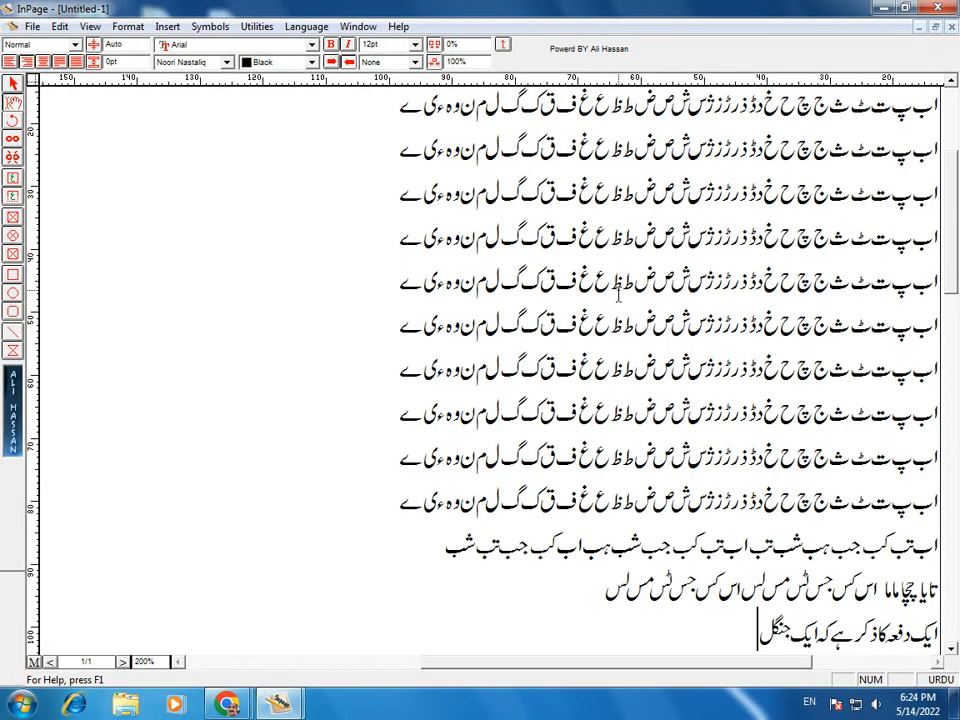
{"action": "type", "text": " میں ایک ل"}
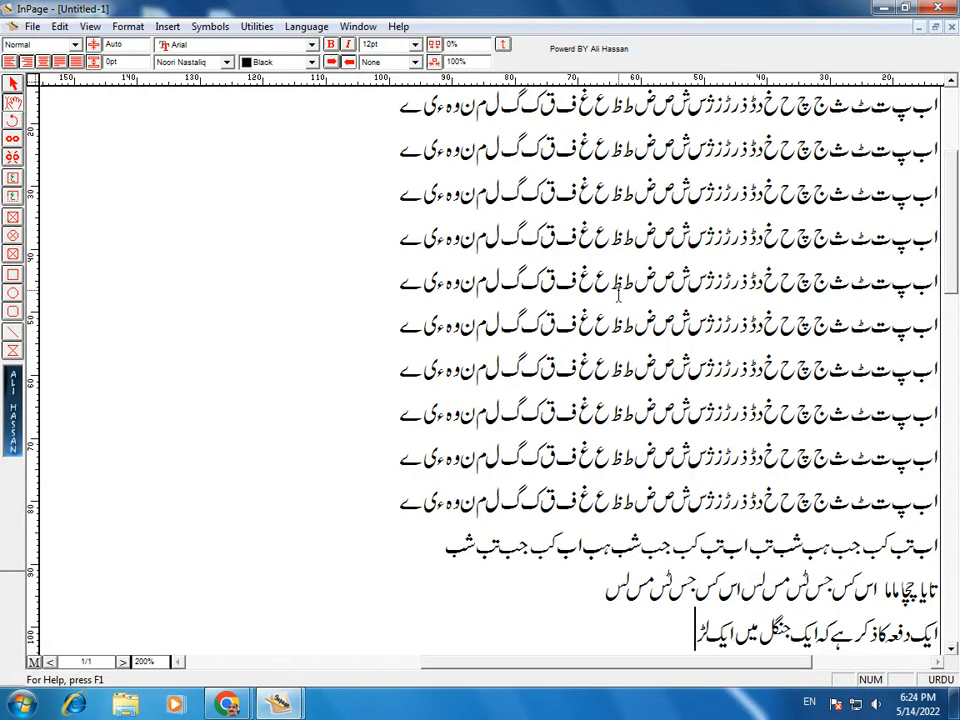
{"action": "type", "text": "کڑہارار"}
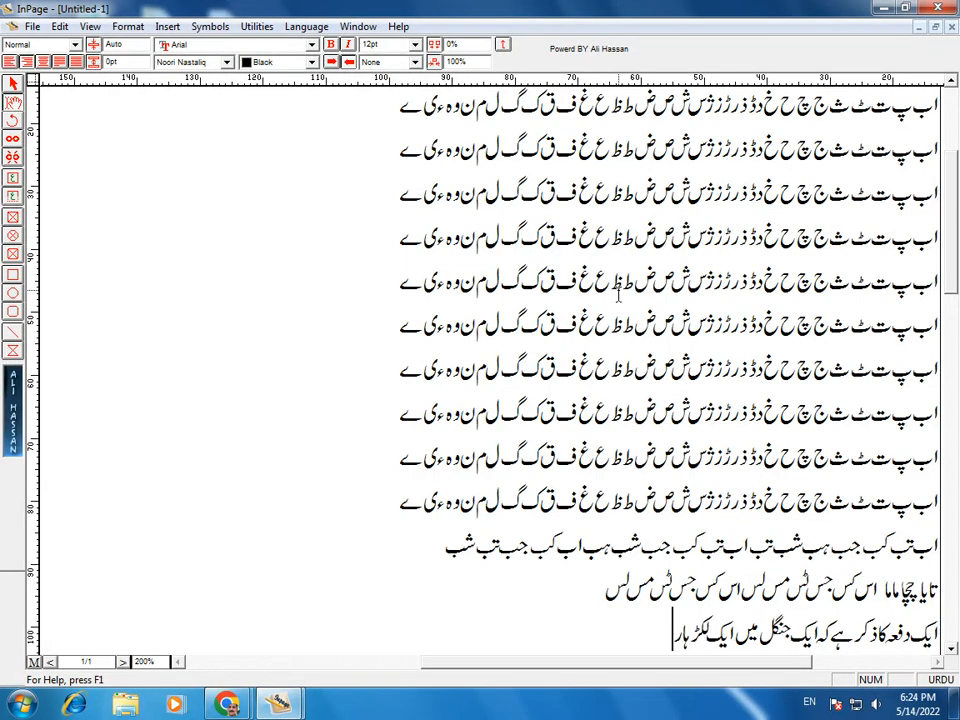
{"action": "type", "text": "ہتا تھا اس کے تین بیٹے تھے"}
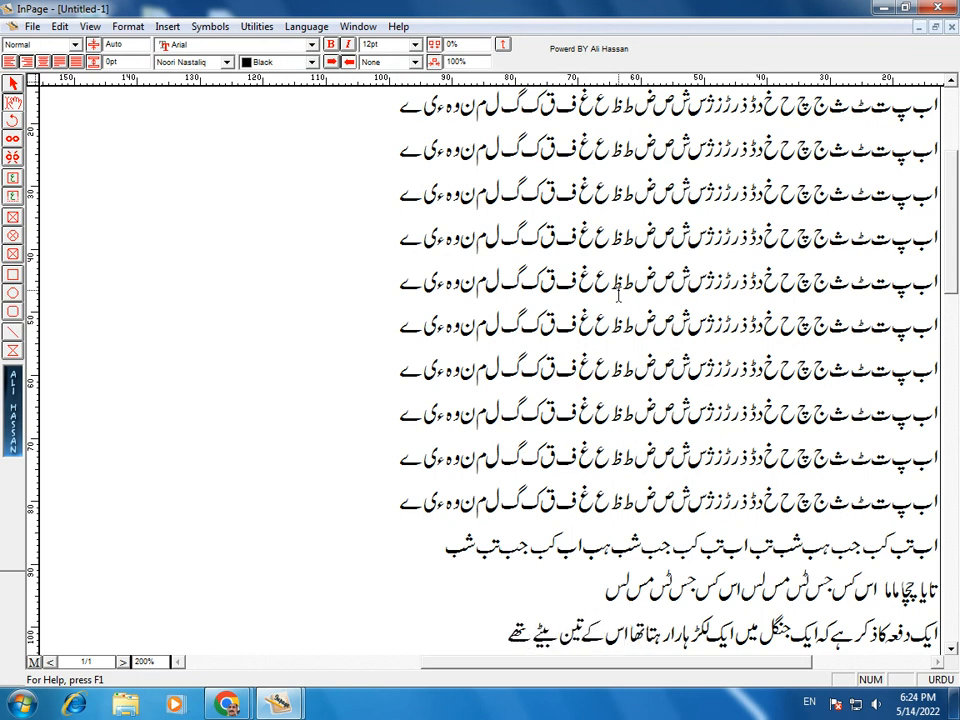
{"action": "key", "text": "Up"}
{"action": "key", "text": "Up"}
{"action": "key", "text": "Up"}
{"action": "key", "text": "Up"}
{"action": "key", "text": "Up"}
{"action": "key", "text": "Up"}
{"action": "key", "text": "Up"}
{"action": "key", "text": "Up"}
{"action": "key", "text": "Up"}
{"action": "key", "text": "Up"}
{"action": "key", "text": "Up"}
{"action": "key", "text": "Up"}
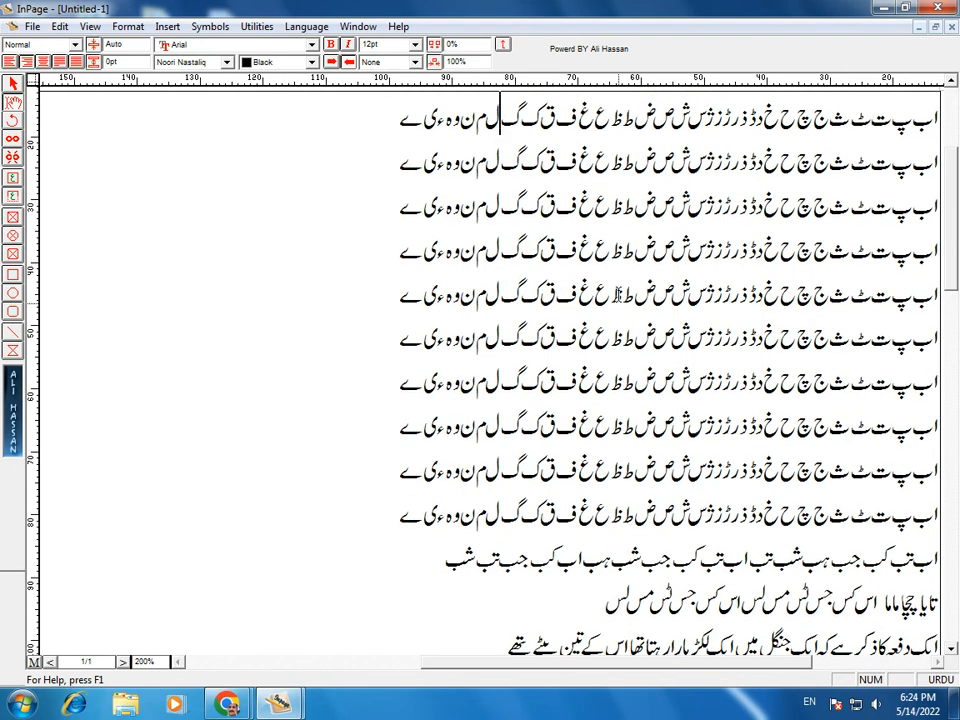
{"action": "key", "text": "Home"}
{"action": "key", "text": "End"}
{"action": "key", "text": "Down"}
{"action": "key", "text": "Down"}
{"action": "key", "text": "Down"}
{"action": "key", "text": "Down"}
{"action": "key", "text": "Down"}
{"action": "key", "text": "Down"}
{"action": "key", "text": "Down"}
{"action": "key", "text": "Down"}
{"action": "key", "text": "Down"}
{"action": "key", "text": "Down"}
{"action": "key", "text": "Down"}
{"action": "key", "text": "Down"}
{"action": "key", "text": "Up"}
{"action": "key", "text": "Up"}
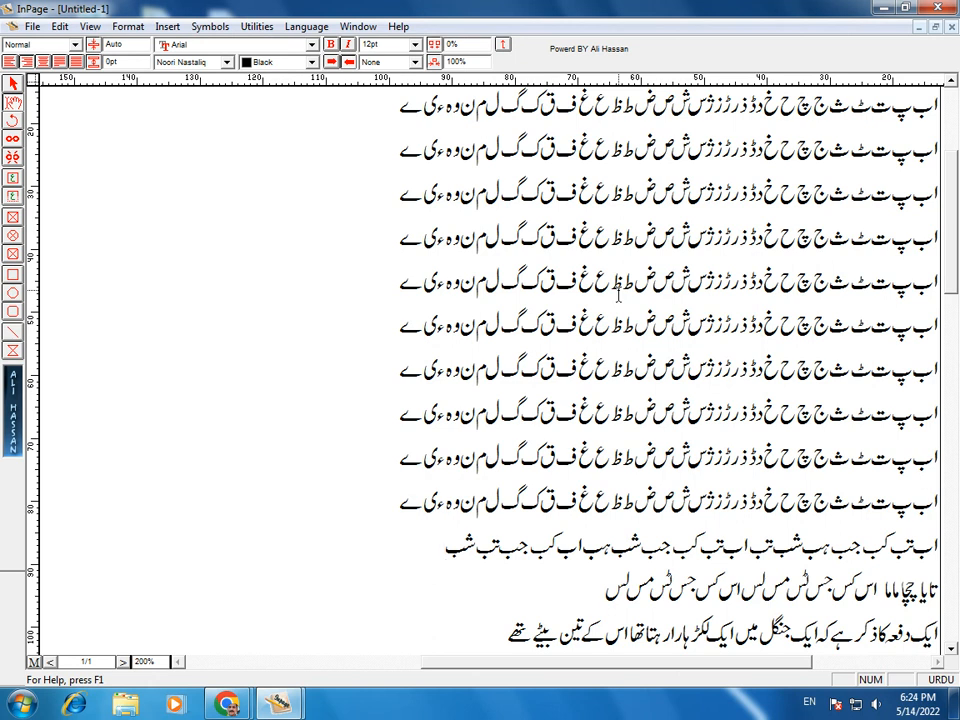
{"action": "key", "text": "Home"}
{"action": "key", "text": "Down"}
{"action": "key", "text": "Down"}
{"action": "key", "text": "End"}
Step: Select and delete the alphabet rows and short word lines above the story sentence
{"action": "left_click_drag", "start_coordinate": [566, 588], "coordinate": [780, 95]}
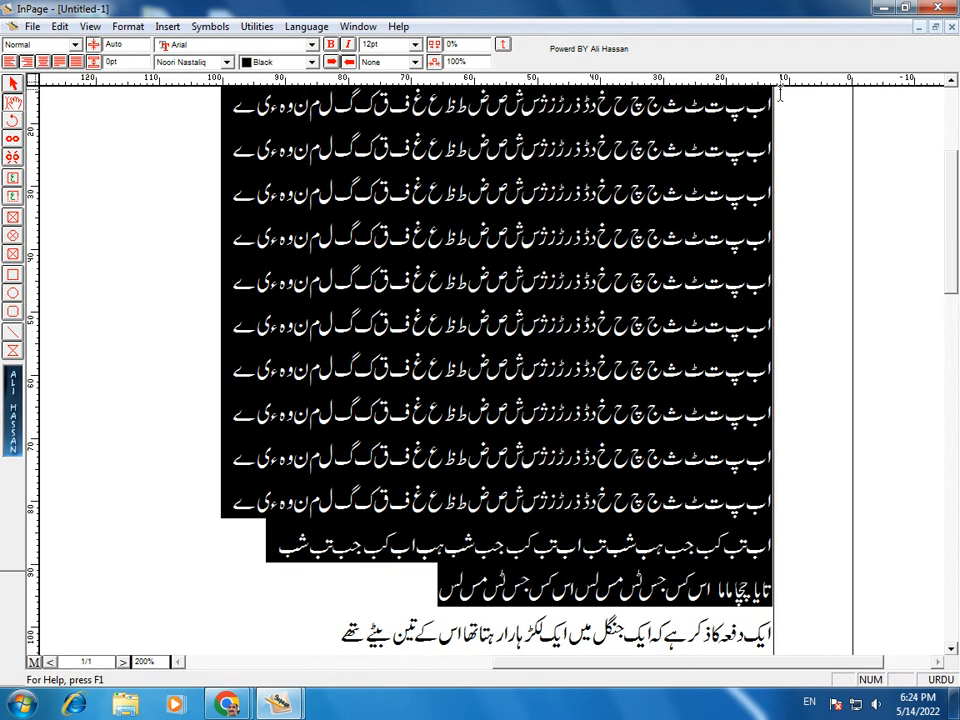
{"action": "key", "text": "Delete"}
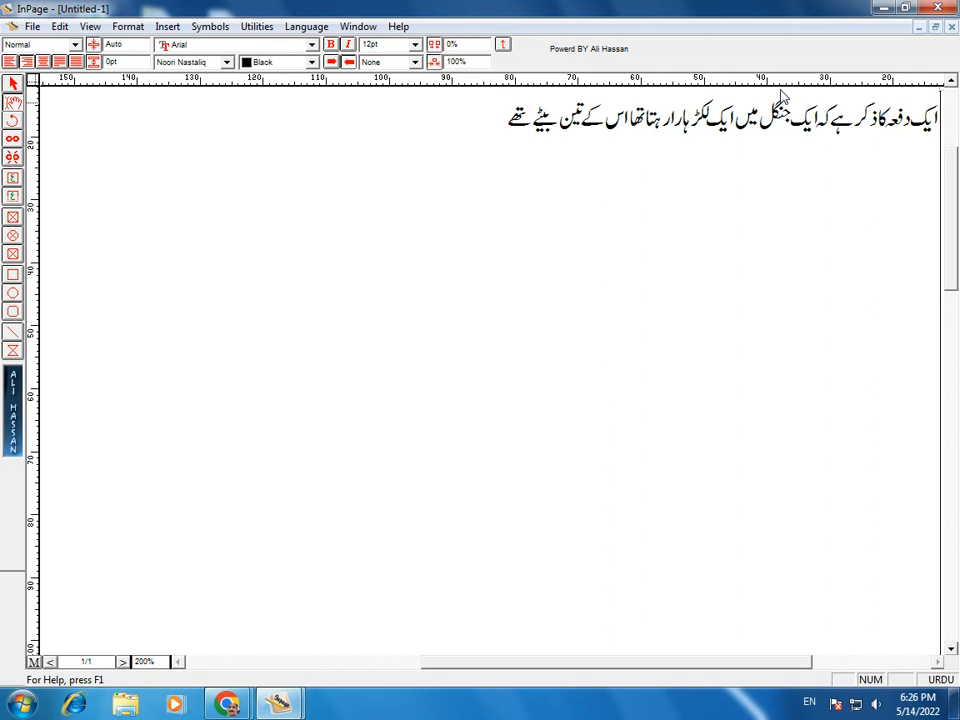
Step: Continue the story: the three sons quarrel daily and the woodcutter is fed up
{"action": "type", "text": "تینوں"}
{"action": "type", "text": " بیٹے"}
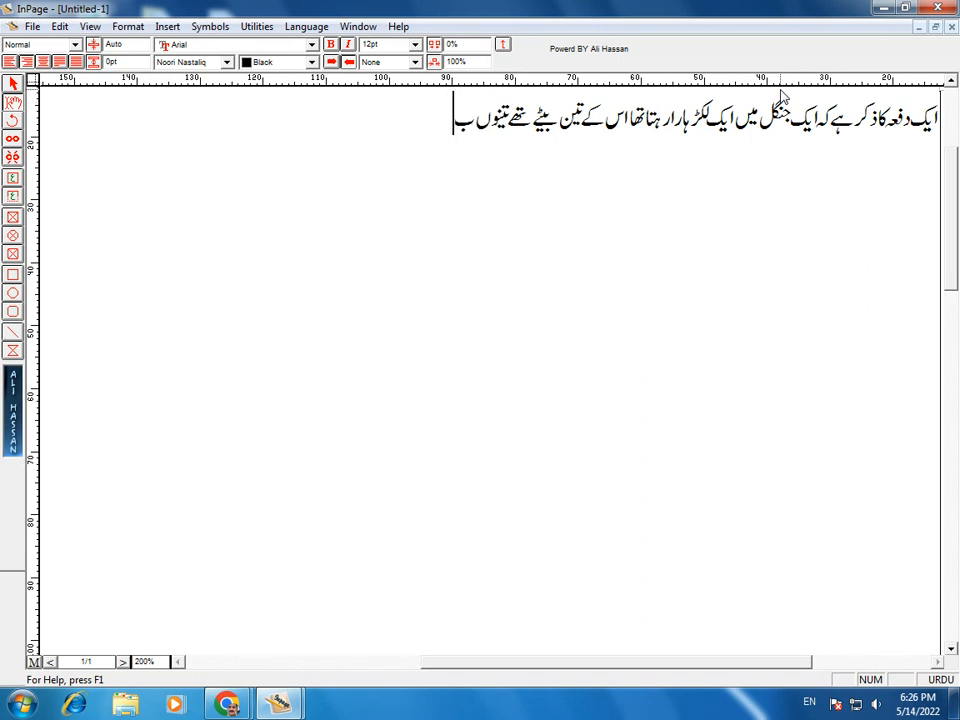
{"action": "type", "text": " آپ"}
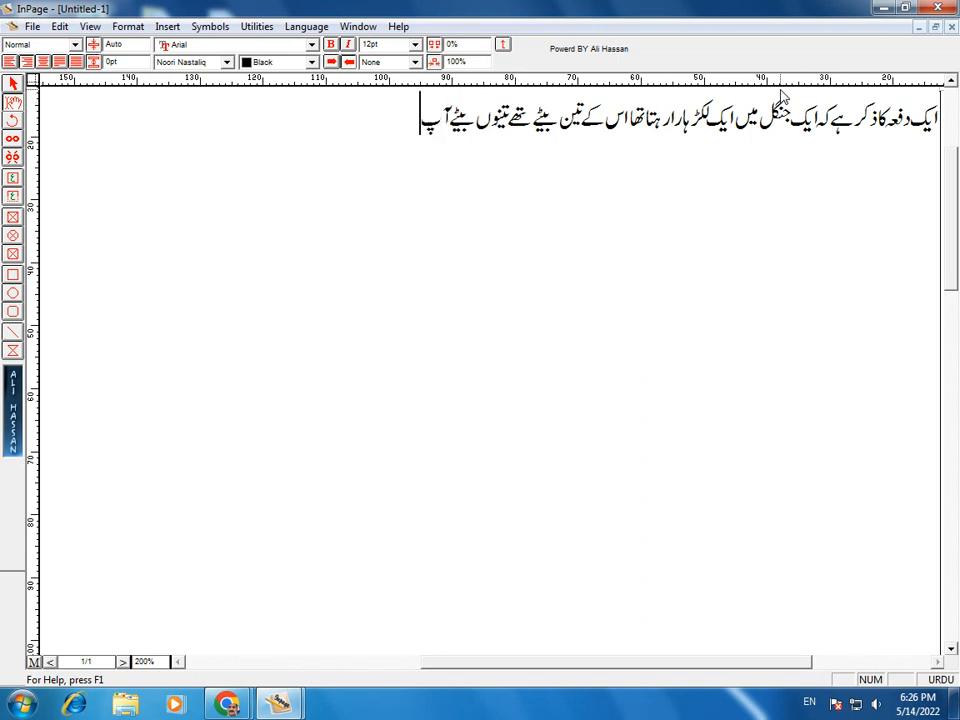
{"action": "type", "text": "ش میں ل"}
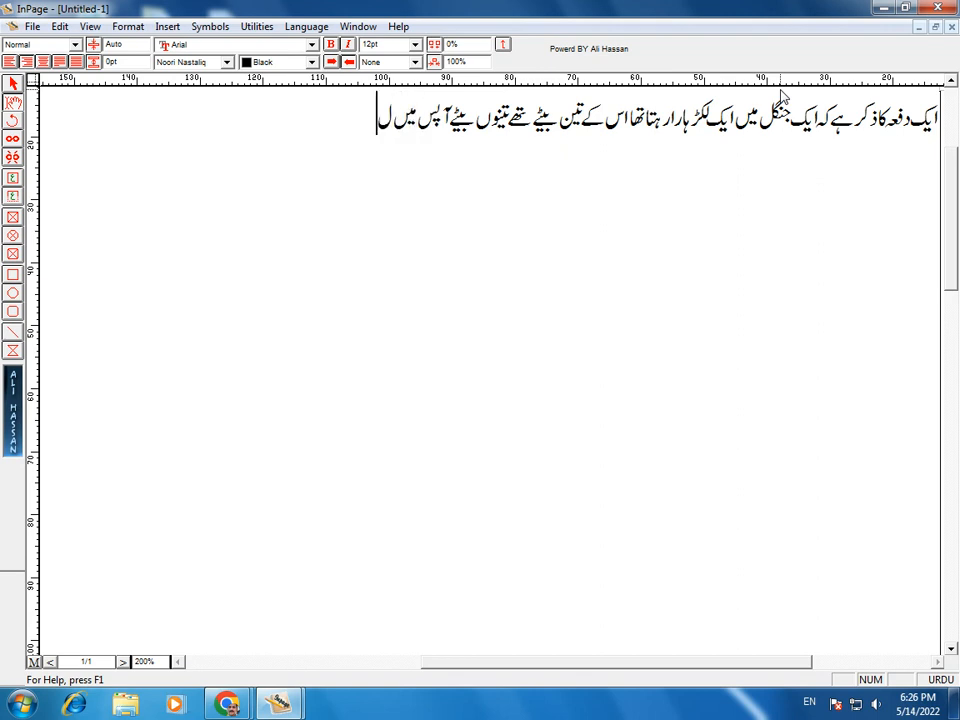
{"action": "type", "text": "ڑتے جھگڑے"}
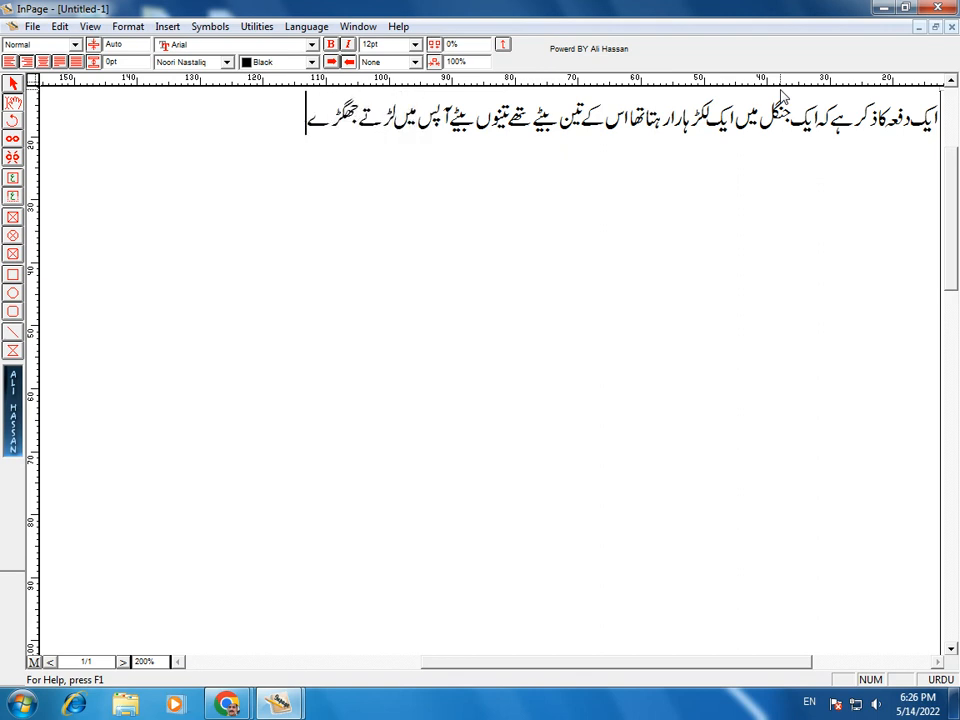
{"action": "type", "text": " تھے اور لکڑ"}
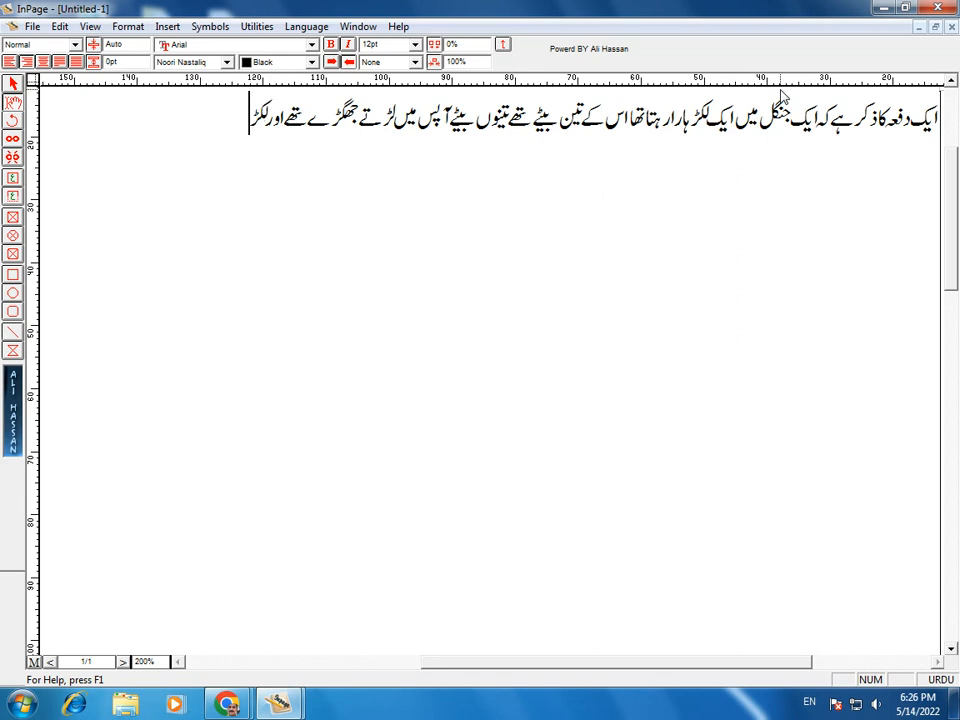
{"action": "type", "text": "ہاران"}
{"action": "key", "text": "BackSpace"}
{"action": "type", "text": "ان"}
{"action": "key", "text": "BackSpace"}
{"action": "key", "text": "BackSpace"}
{"action": "type", "text": "ن کی رو"}
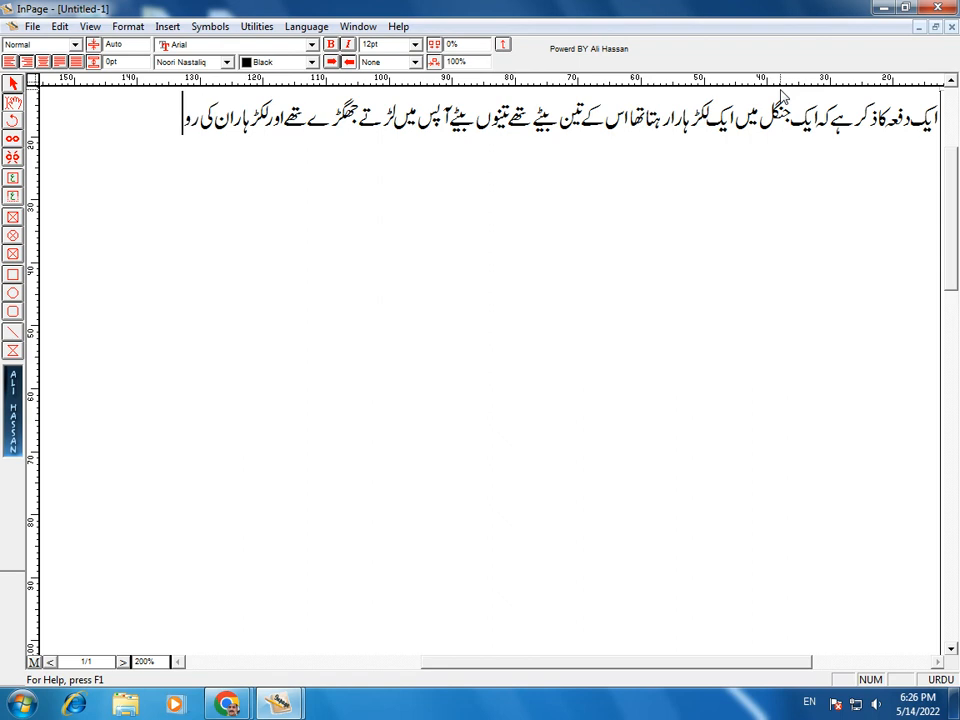
{"action": "type", "text": "زانہ کی"}
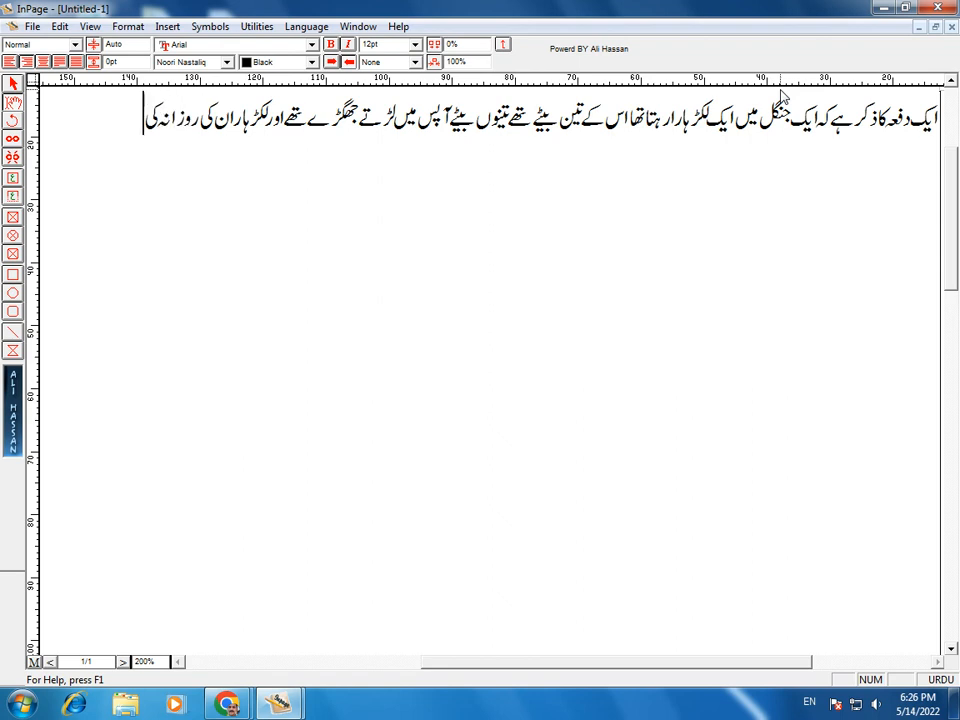
{"action": "type", "text": " لڑائی سے تک"}
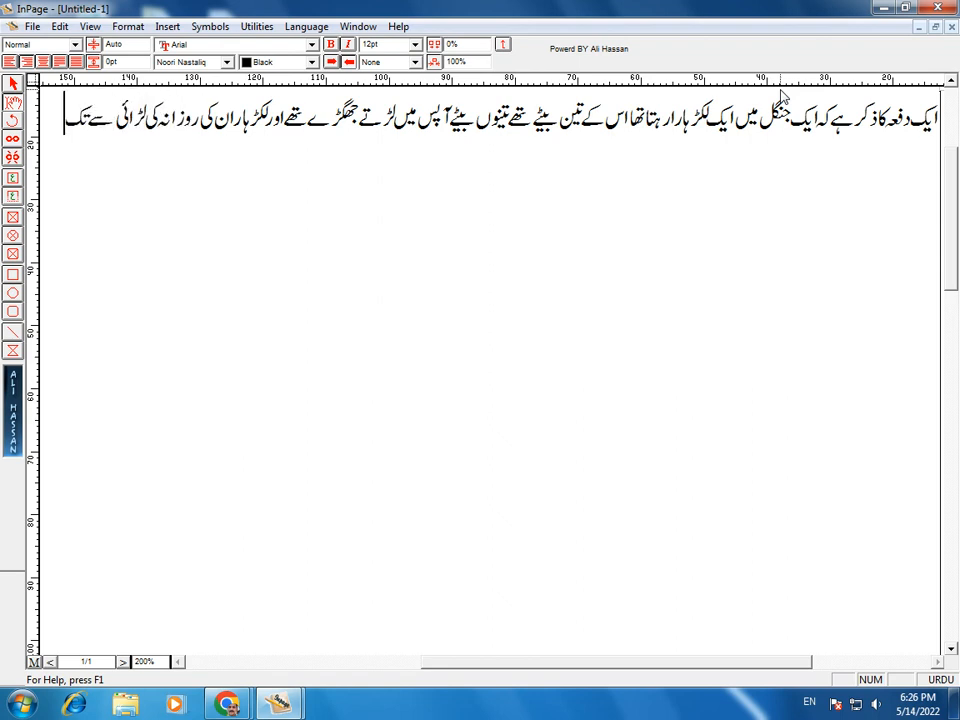
{"action": "type", "text": " تھا اس نے چ"}
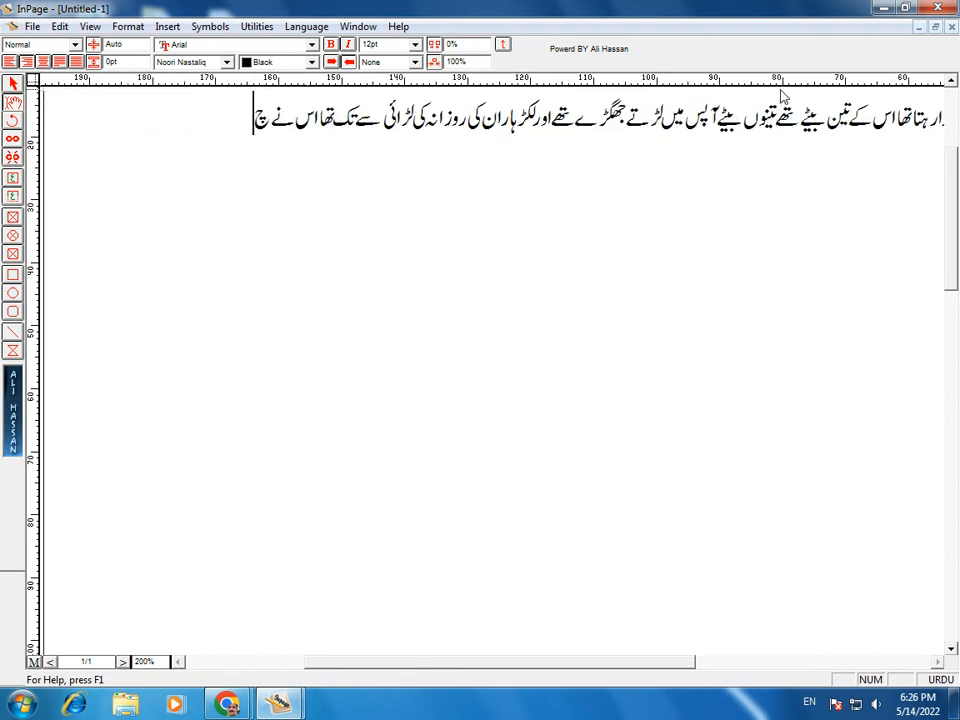
{"action": "key", "text": "BackSpace"}
Step: Add his fear they'll fight to death and wish to teach unity, ending ایک دن اس نے لڑکوں سے کہا کہ
{"action": "type", "text": "سوچا کہ اگر وہ ایک"}
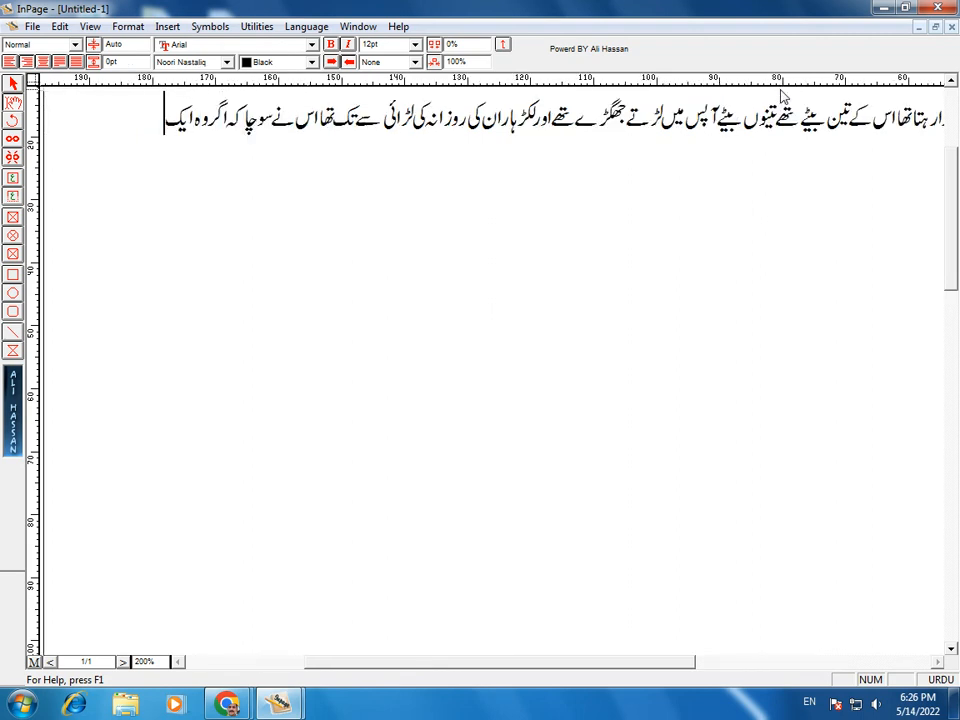
{"action": "type", "text": " دن مر گیا تو"}
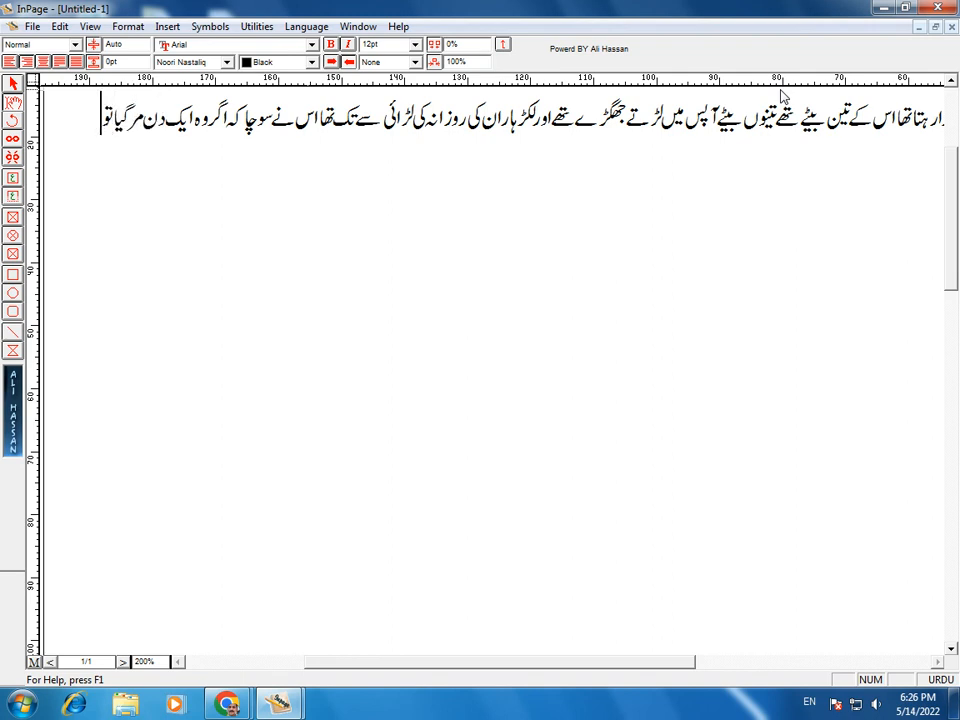
{"action": "type", "text": " یہ"}
{"action": "type", "text": " بھی آپ"}
{"action": "type", "text": "س میں لڑلڑ"}
{"action": "type", "text": " کے مرجائین"}
{"action": "key", "text": "BackSpace"}
{"action": "type", "text": "ں گے اس سے اپن"}
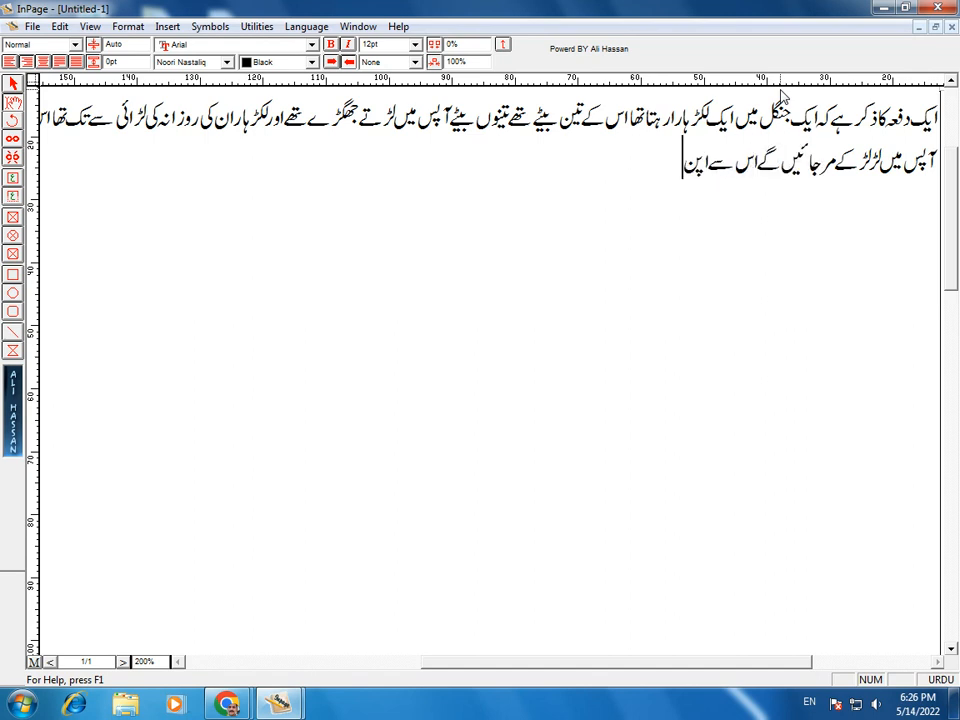
{"action": "type", "text": "ے بچوں کو"}
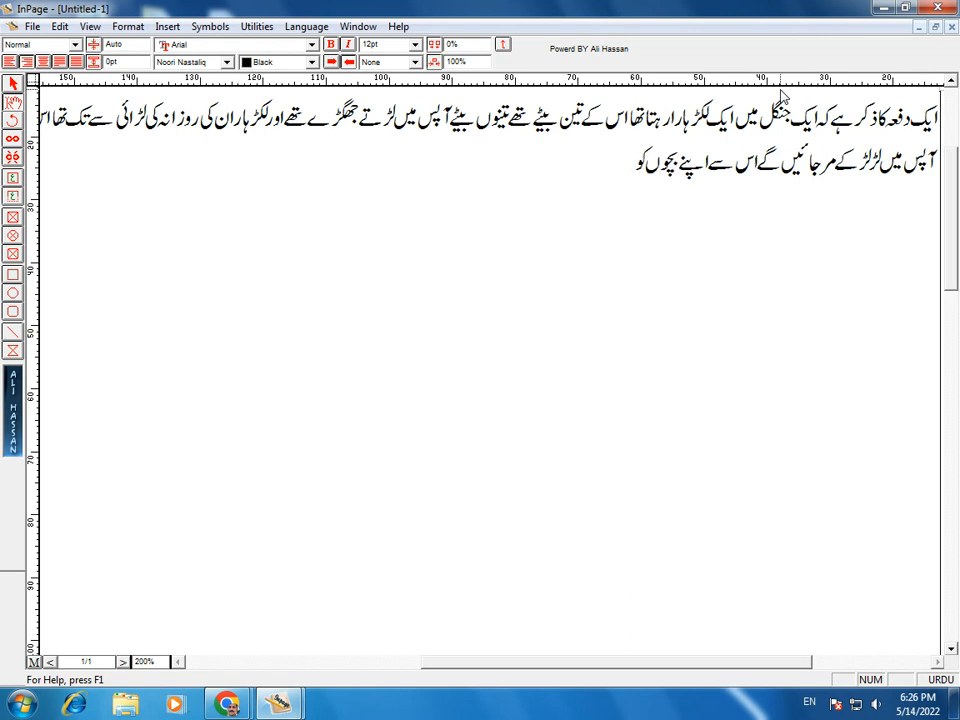
{"action": "type", "text": " آپس میں اتفا"}
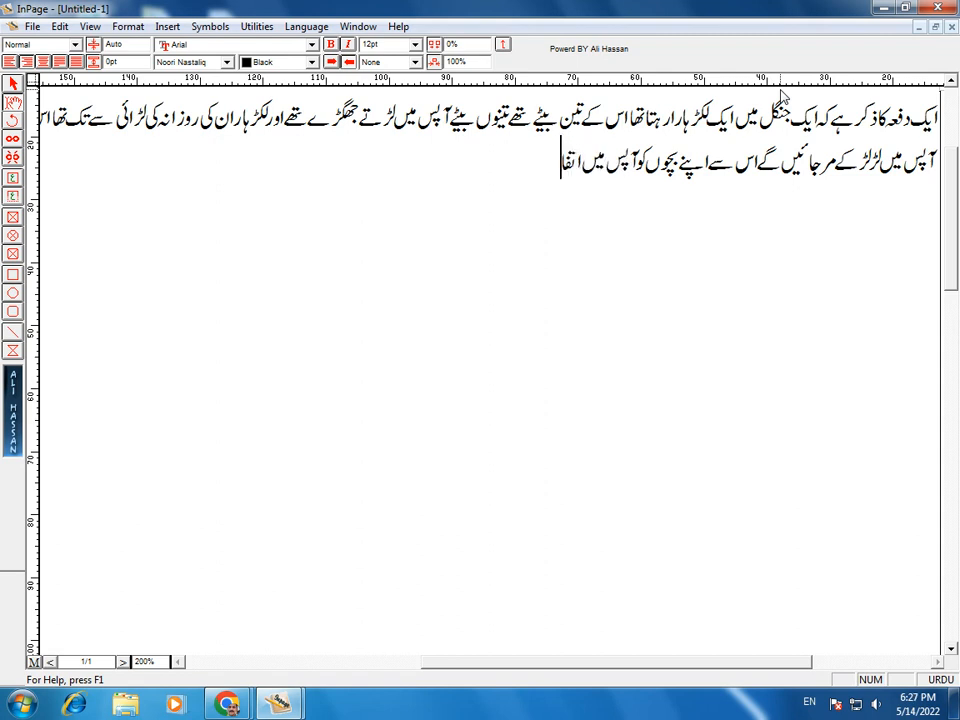
{"action": "type", "text": "ق سے رہنا"}
{"action": "key", "text": "BackSpace"}
{"action": "type", "text": "ے کے لیے ایک سبق"}
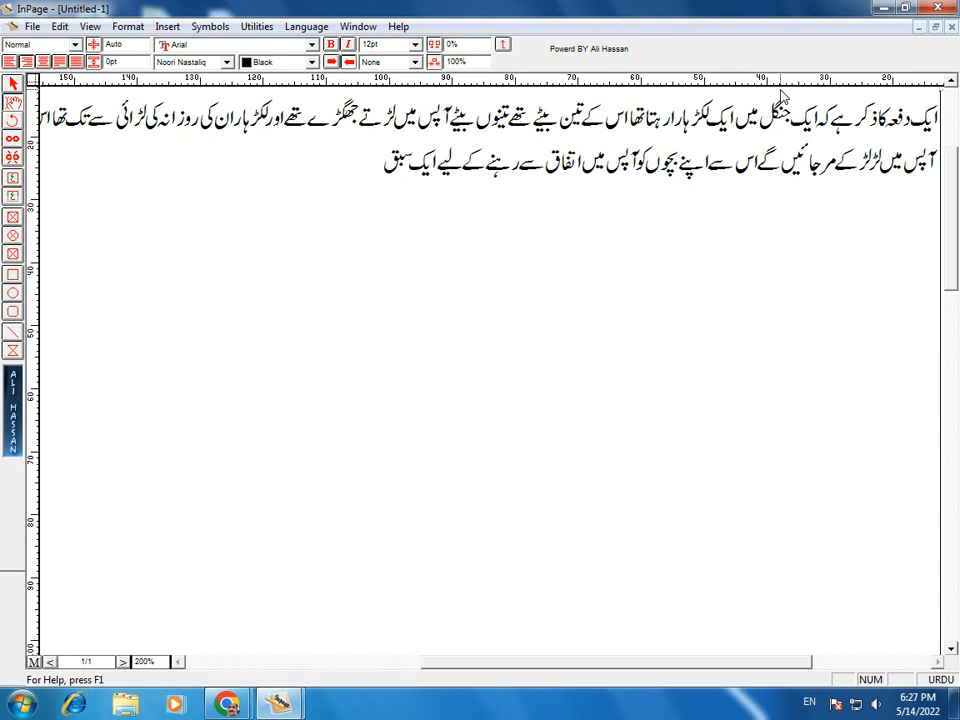
{"action": "type", "text": " دینا چاہا، ایک دن"}
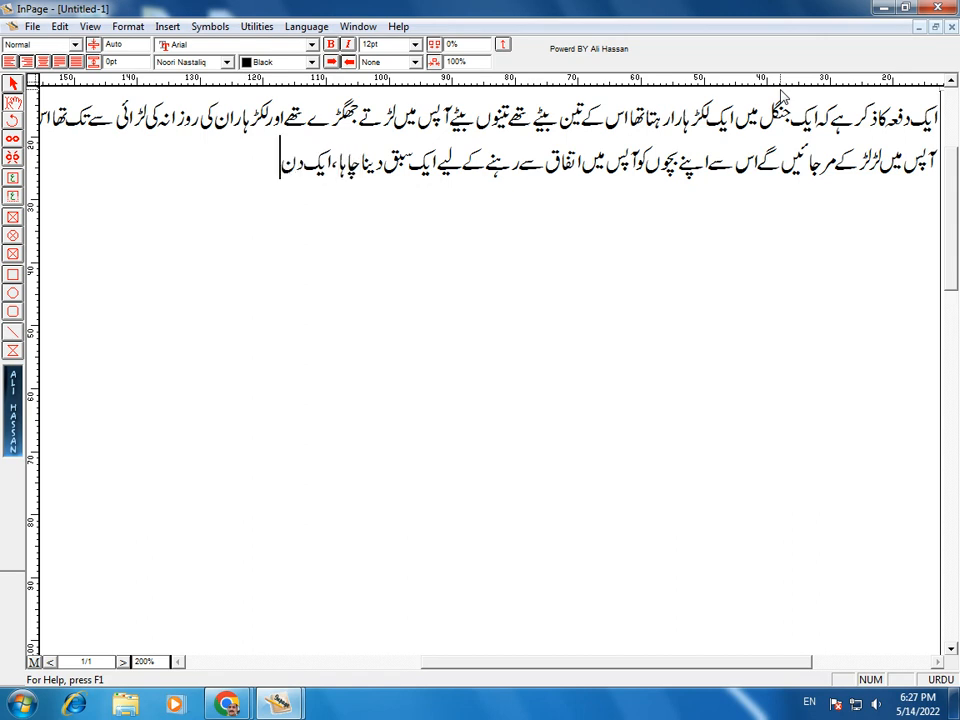
{"action": "type", "text": " اس نے لڑکوں سے کہا کہ"}
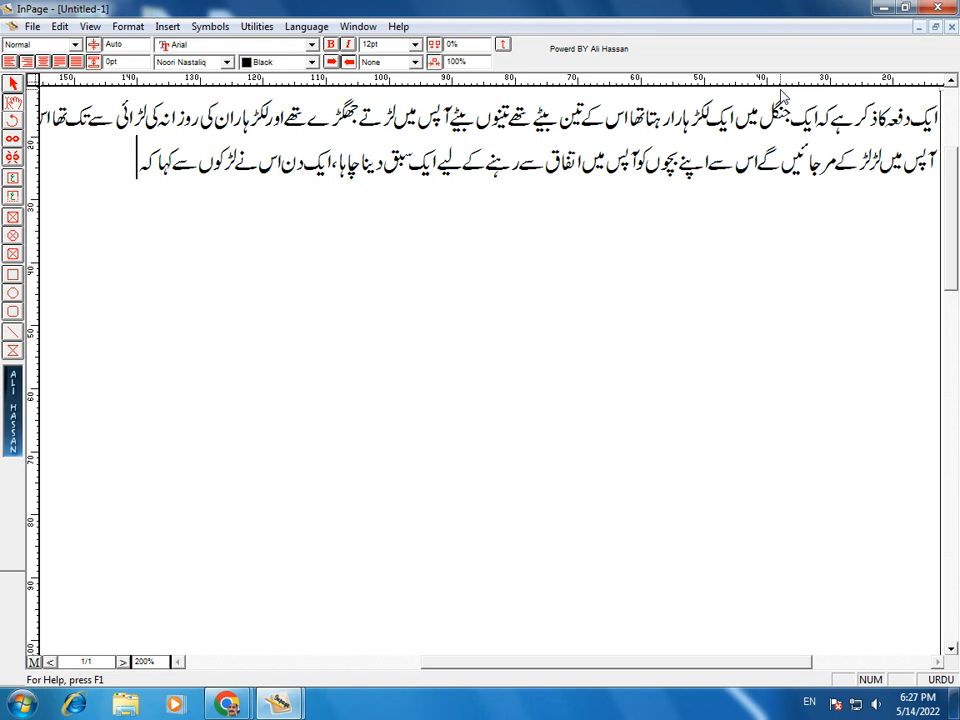
Step: Select the two story lines, paste them repeatedly to fill the page, then zoom to 100%
{"action": "key", "text": "shift+Home"}
{"action": "key", "text": "shift+Up"}
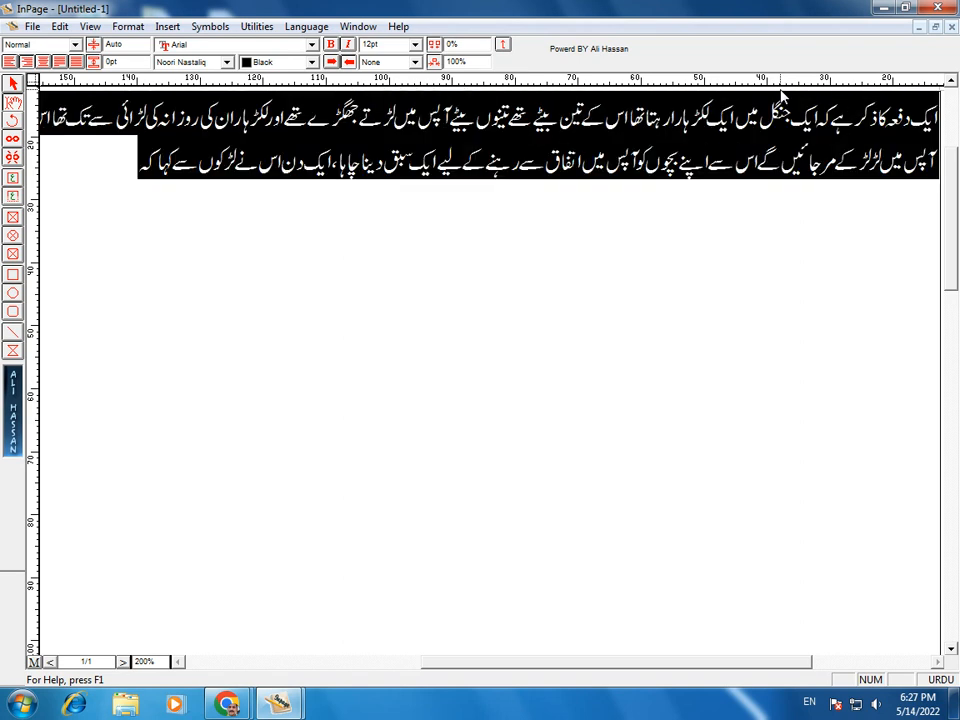
{"action": "key", "text": "Left"}
{"action": "key", "text": "ctrl+v"}
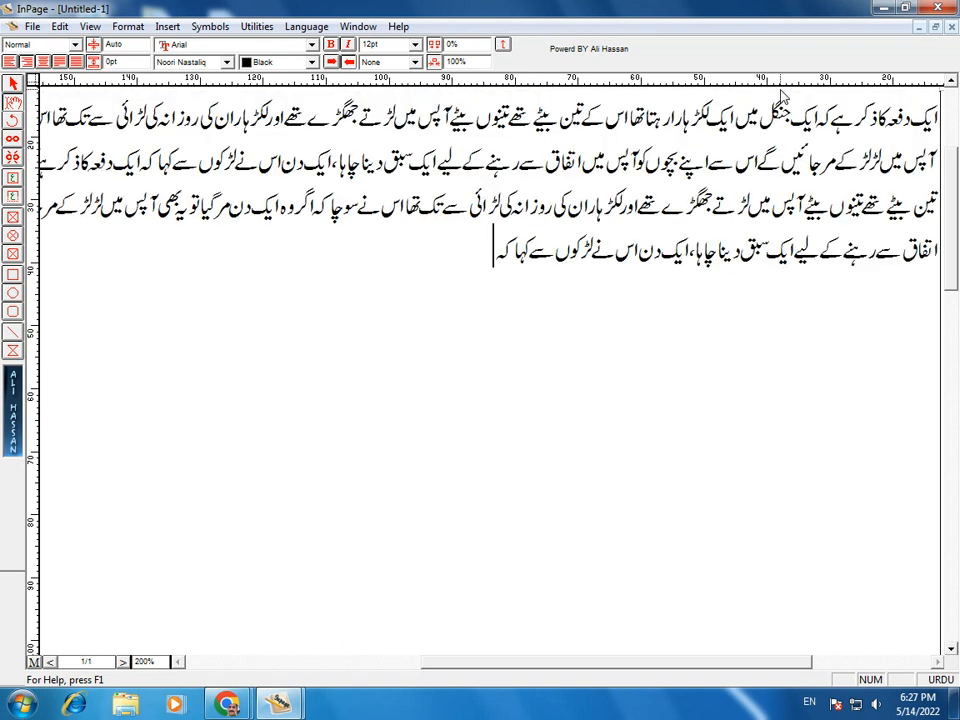
{"action": "key", "text": "ctrl+v"}
{"action": "key", "text": "ctrl+v"}
{"action": "key", "text": "ctrl+v"}
{"action": "key", "text": "ctrl+v"}
{"action": "key", "text": "ctrl+v"}
{"action": "key", "text": "ctrl+v"}
{"action": "key", "text": "ctrl+v"}
{"action": "key", "text": "ctrl+v"}
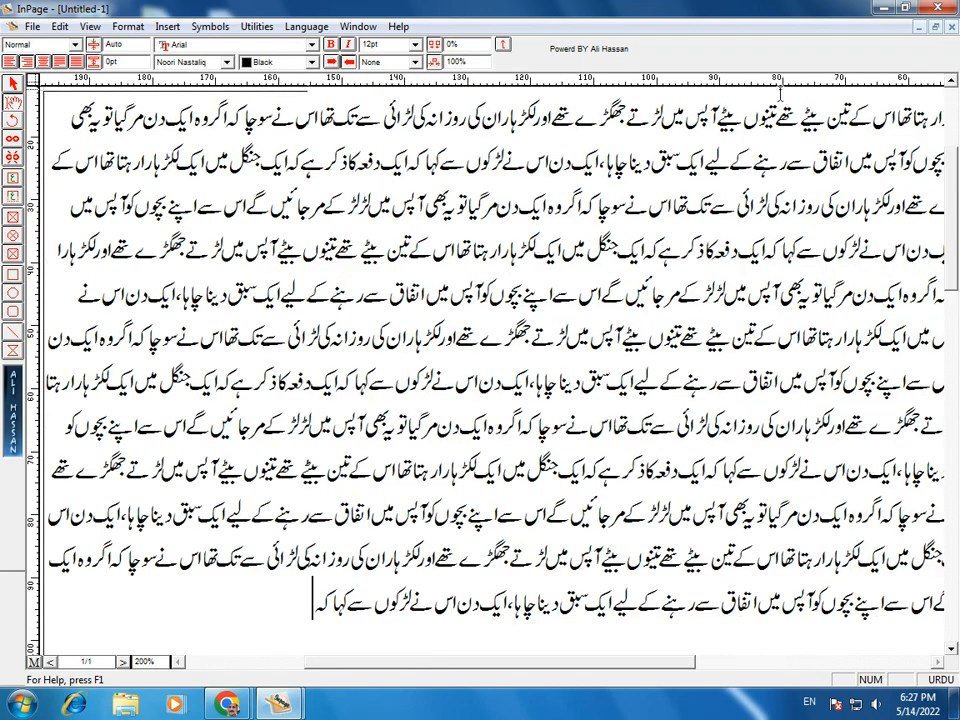
{"action": "key", "text": "ctrl+v"}
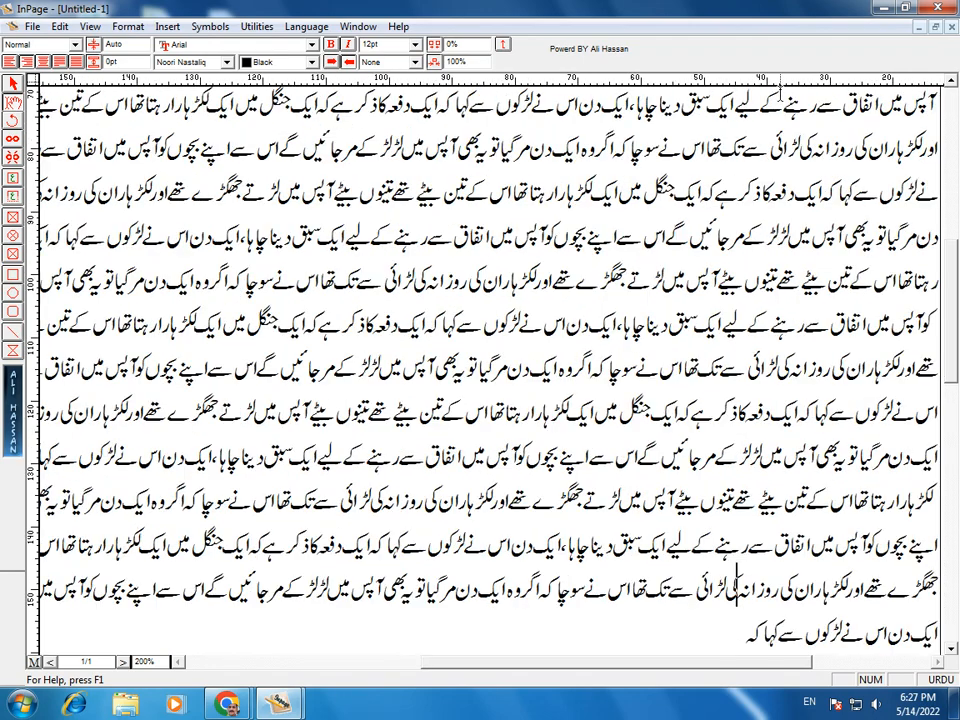
{"action": "key", "text": "ctrl+v"}
{"action": "key", "text": "ctrl+v"}
{"action": "key", "text": "ctrl+1"}
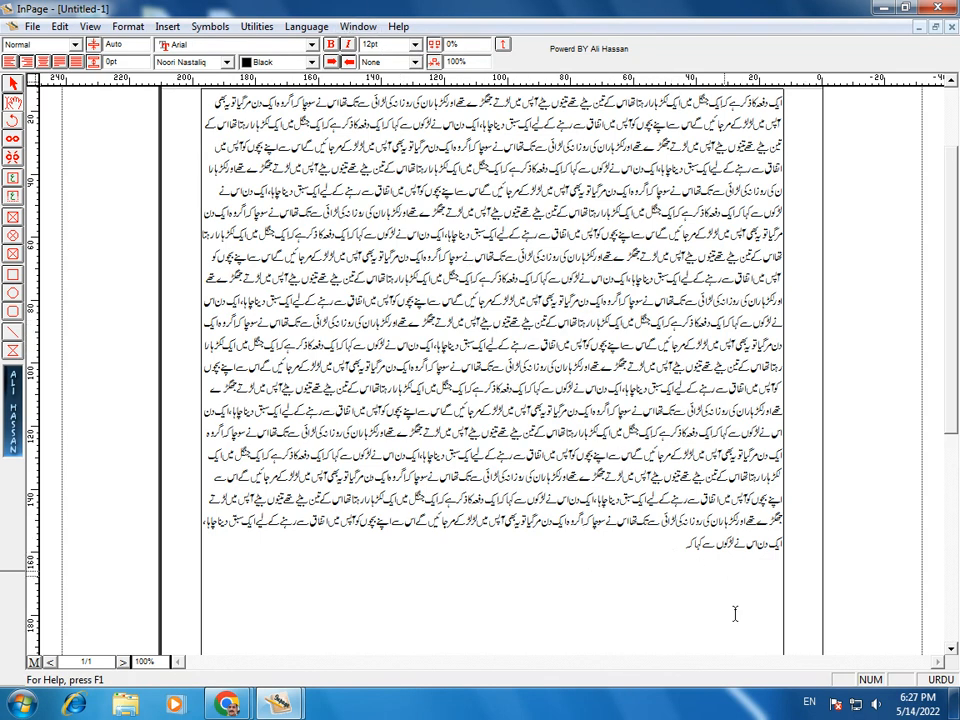
{"action": "left_click_drag", "start_coordinate": [660, 540], "coordinate": [237, 22]}
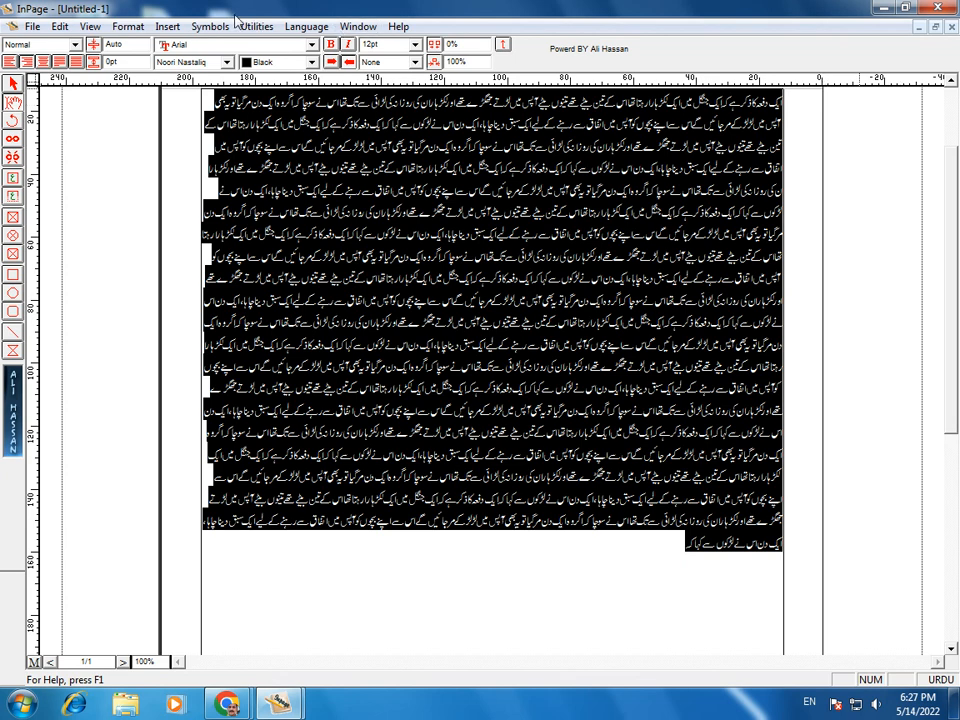
{"action": "left_click", "coordinate": [415, 44]}
{"action": "left_click", "coordinate": [378, 121]}
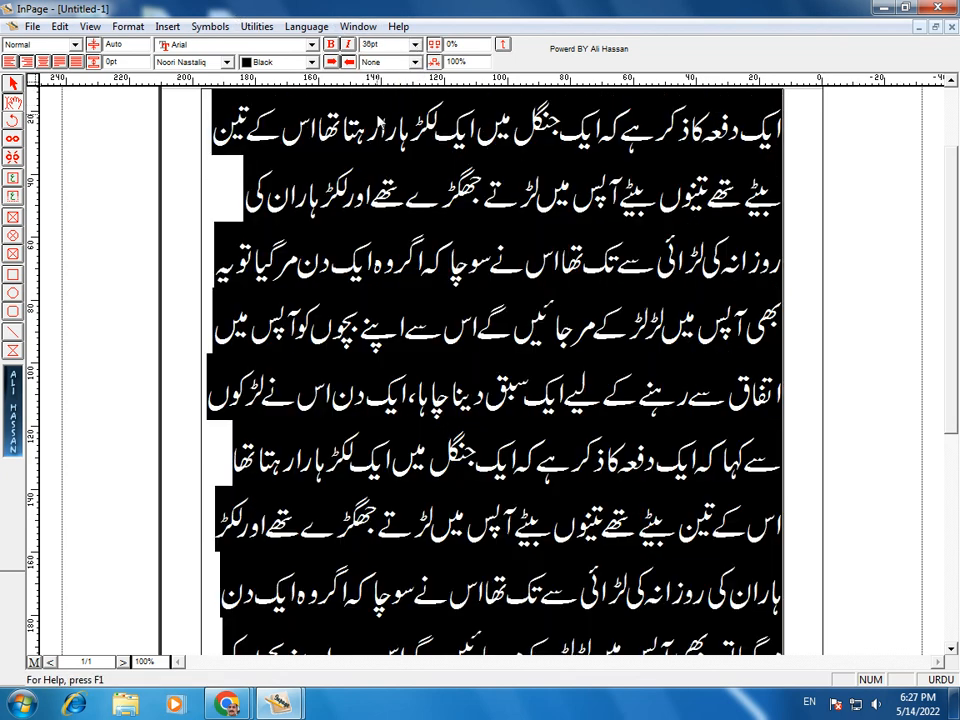
{"action": "left_click", "coordinate": [415, 44]}
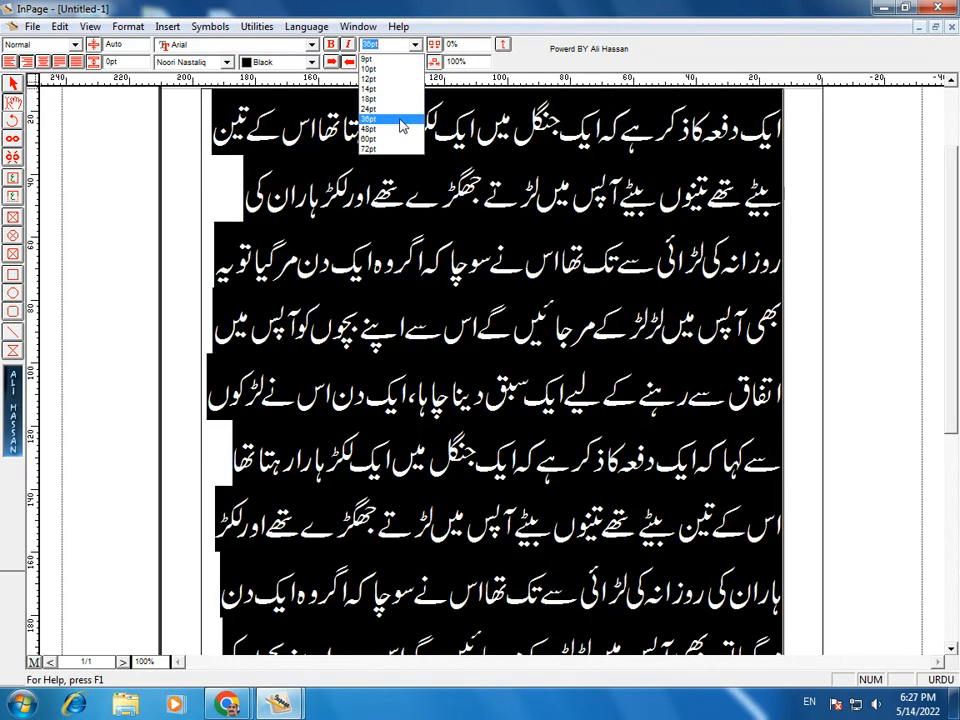
{"action": "left_click", "coordinate": [372, 108]}
{"action": "left_click", "coordinate": [589, 242]}
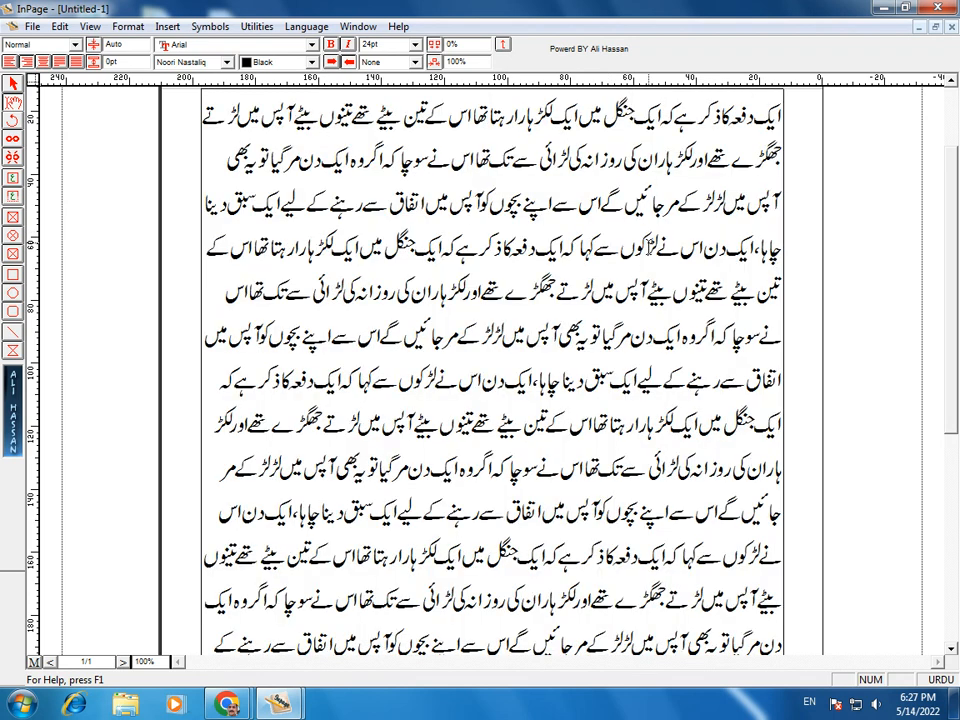
{"action": "scroll", "coordinate": [484, 400], "scroll_direction": "down", "scroll_amount": 2}
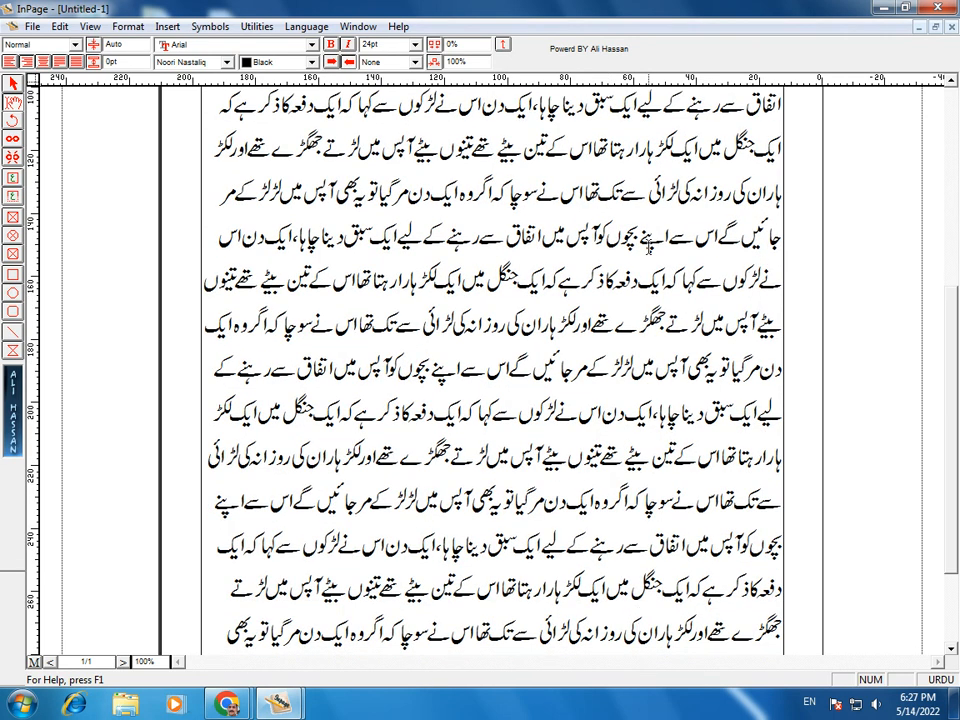
{"action": "key", "text": "Up"}
{"action": "key", "text": "Up"}
{"action": "key", "text": "Up"}
{"action": "key", "text": "Up"}
{"action": "key", "text": "Up"}
{"action": "key", "text": "Up"}
{"action": "key", "text": "Up"}
{"action": "key", "text": "Up"}
{"action": "key", "text": "Up"}
{"action": "key", "text": "Up"}
{"action": "key", "text": "Up"}
{"action": "key", "text": "Up"}
{"action": "key", "text": "Up"}
{"action": "key", "text": "Up"}
{"action": "key", "text": "Up"}
{"action": "key", "text": "Up"}
{"action": "key", "text": "Down"}
{"action": "key", "text": "Down"}
{"action": "key", "text": "Down"}
{"action": "key", "text": "Down"}
{"action": "key", "text": "Down"}
{"action": "key", "text": "Down"}
{"action": "key", "text": "Down"}
{"action": "key", "text": "Down"}
{"action": "key", "text": "Down"}
{"action": "key", "text": "Down"}
{"action": "key", "text": "Down"}
{"action": "key", "text": "Down"}
{"action": "key", "text": "Down"}
{"action": "key", "text": "Down"}
{"action": "key", "text": "Down"}
{"action": "key", "text": "Down"}
{"action": "key", "text": "Up"}
{"action": "key", "text": "Up"}
{"action": "key", "text": "Up"}
{"action": "key", "text": "Up"}
{"action": "key", "text": "Up"}
{"action": "key", "text": "Up"}
{"action": "key", "text": "Up"}
{"action": "key", "text": "Up"}
{"action": "key", "text": "Up"}
{"action": "key", "text": "Up"}
{"action": "key", "text": "Up"}
{"action": "key", "text": "Up"}
{"action": "key", "text": "Up"}
{"action": "key", "text": "Up"}
{"action": "key", "text": "Up"}
{"action": "key", "text": "Up"}
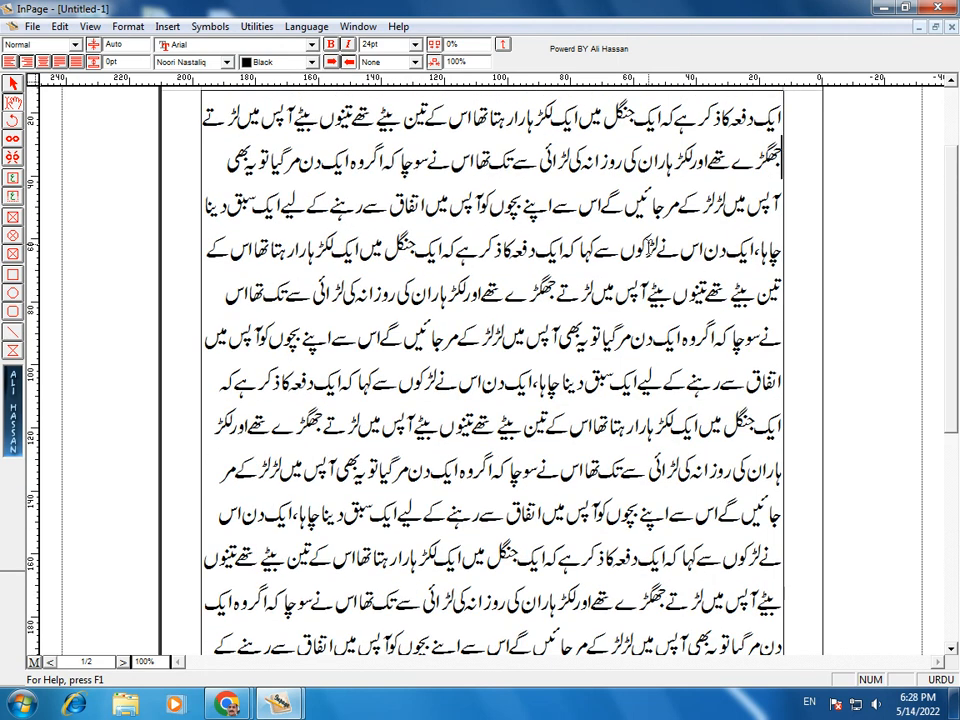
{"action": "key", "text": "F5"}
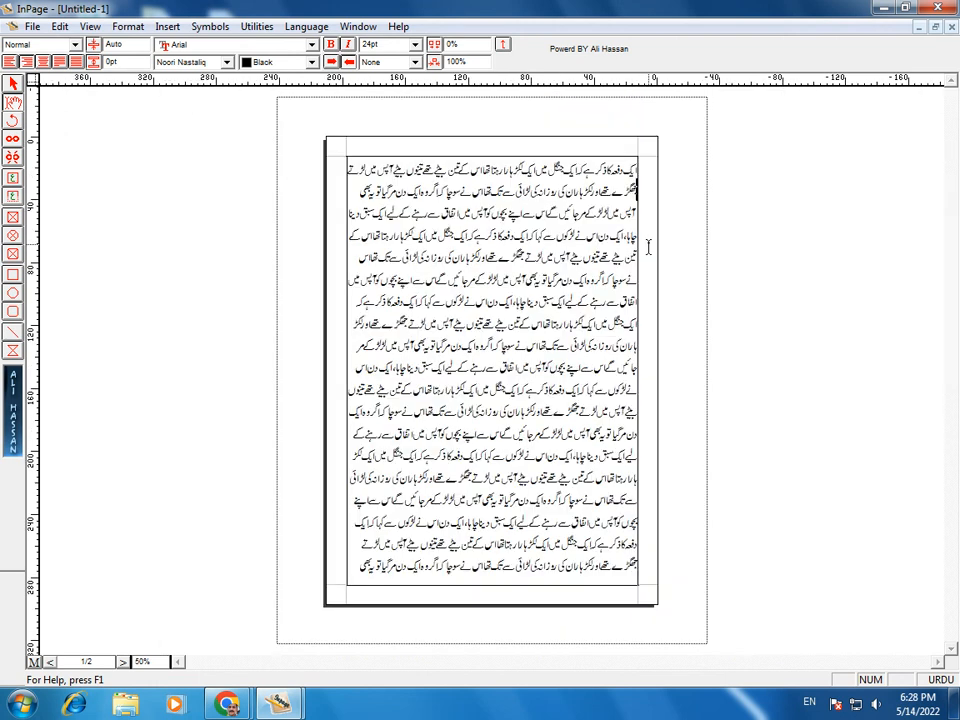
{"action": "key", "text": "F5"}
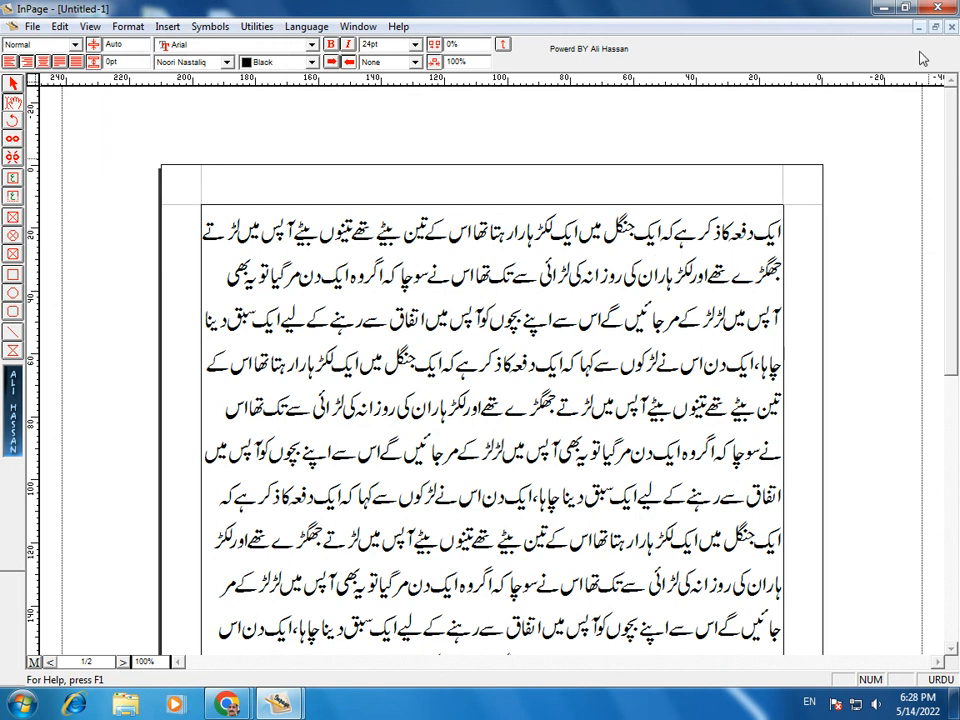
Step: Create a new blank document, accepting the default New Document settings
{"action": "left_click", "coordinate": [32, 26]}
{"action": "left_click", "coordinate": [45, 43]}
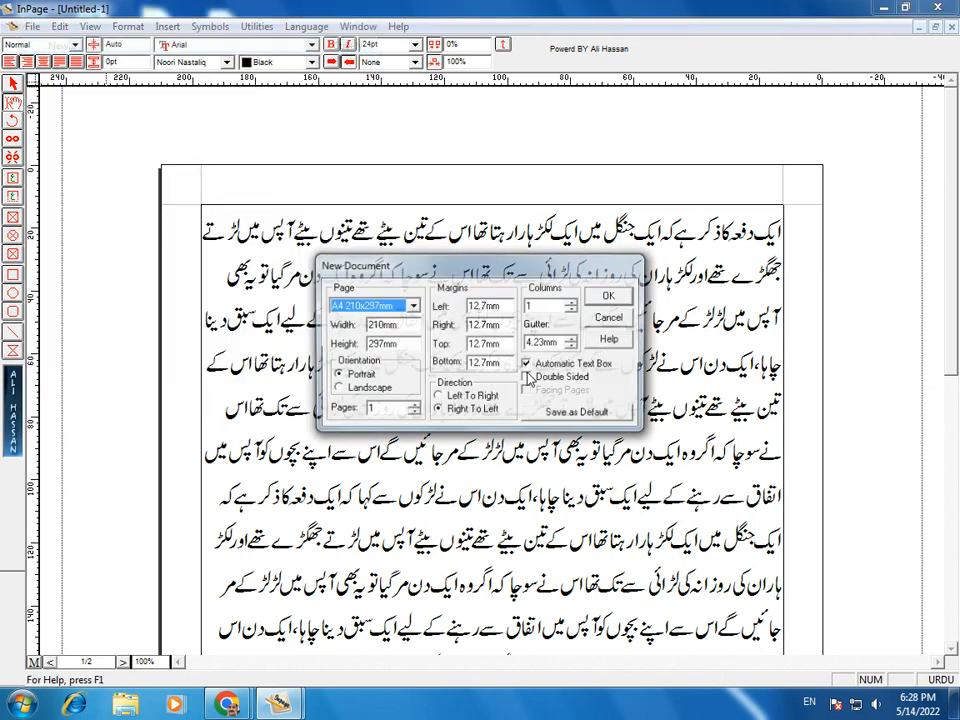
{"action": "left_click", "coordinate": [611, 304]}
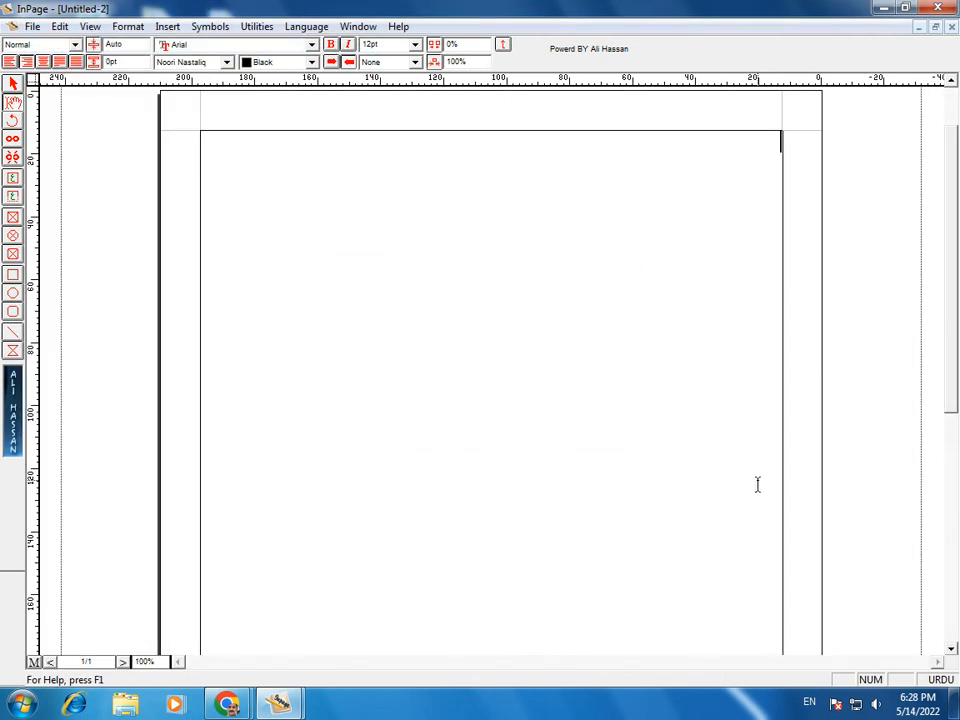
Step: Set the text size to 24pt
{"action": "scroll", "coordinate": [757, 484], "scroll_direction": "down", "scroll_amount": 1}
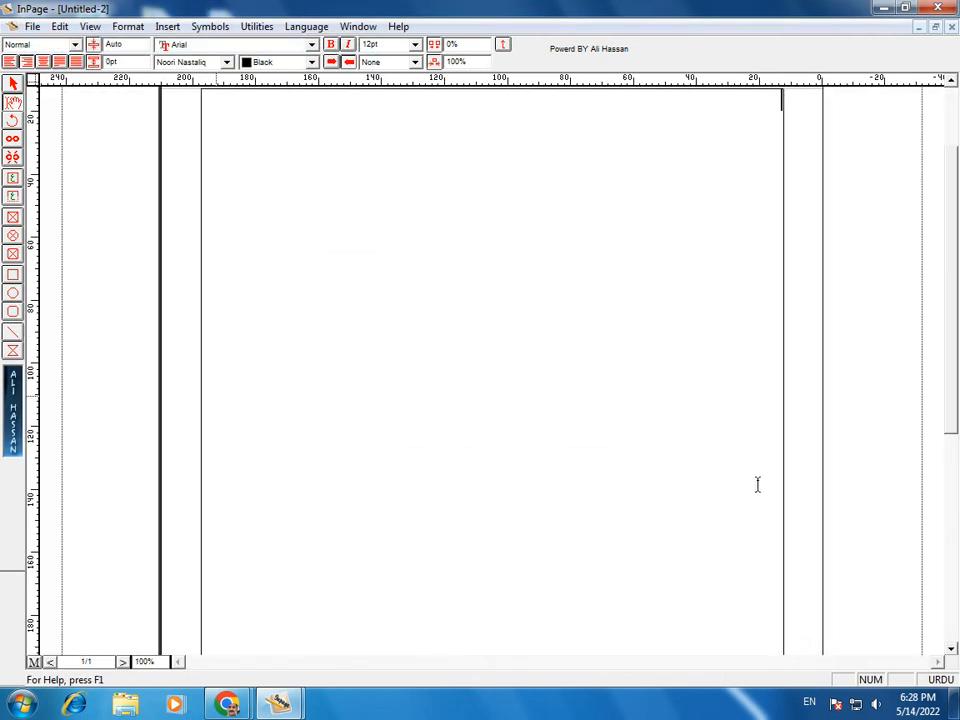
{"action": "left_click", "coordinate": [414, 47]}
{"action": "left_click", "coordinate": [416, 47]}
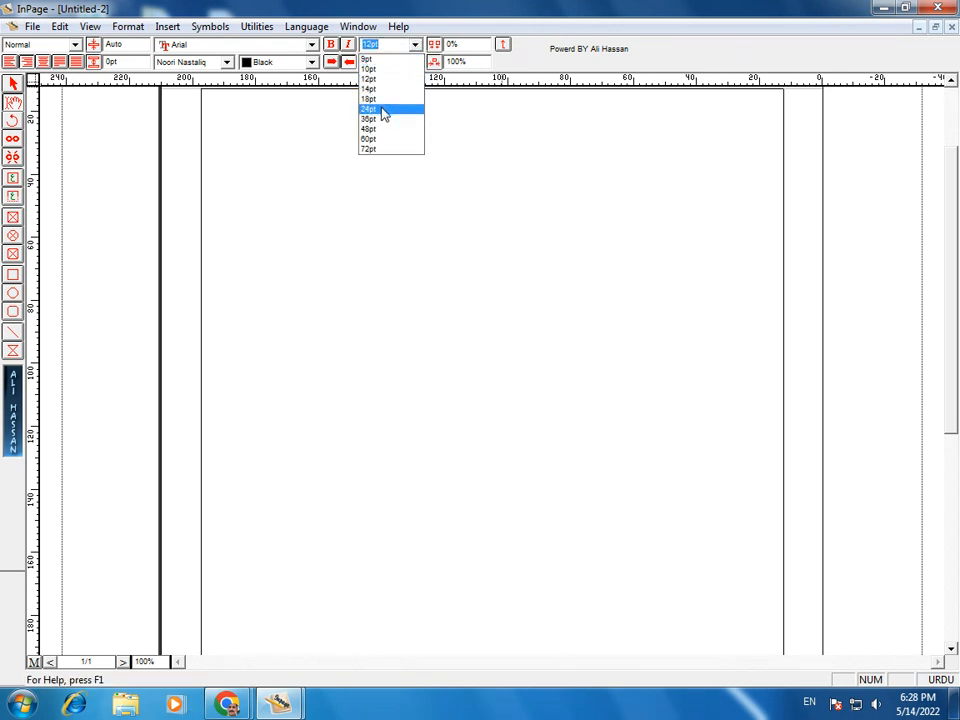
{"action": "left_click", "coordinate": [382, 109]}
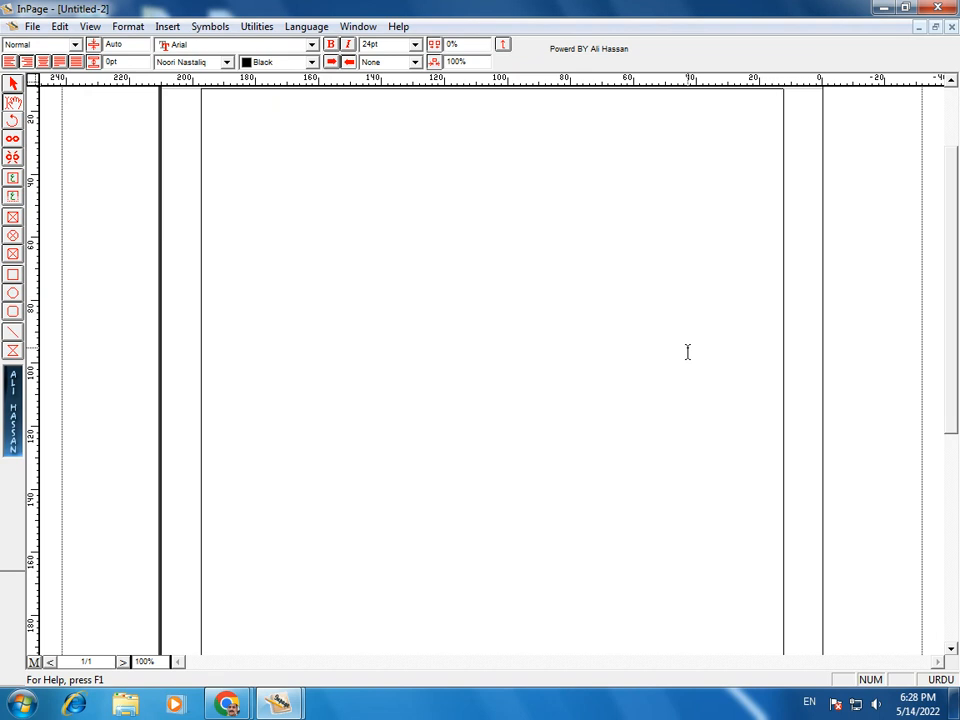
Step: Type the Urdu alphabet (ا ب پ ت … ی ے), then copy and paste it repeatedly to fill five lines
{"action": "type", "text": "اب پ ت ٹ ث ج چ ح"}
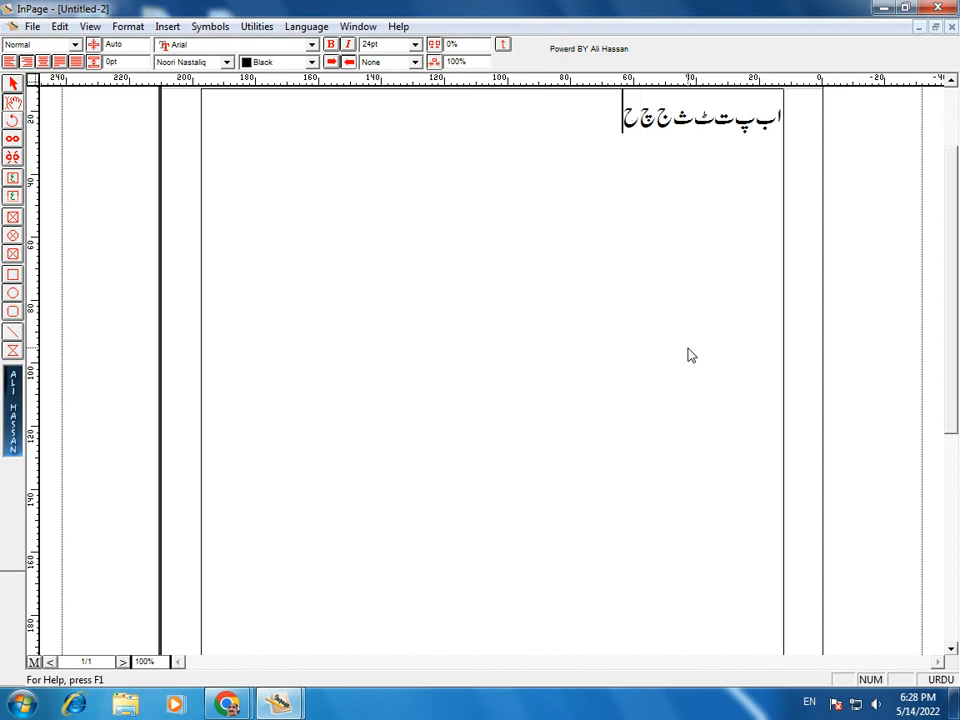
{"action": "type", "text": " خ د ڈ ذ ر ڑ ز"}
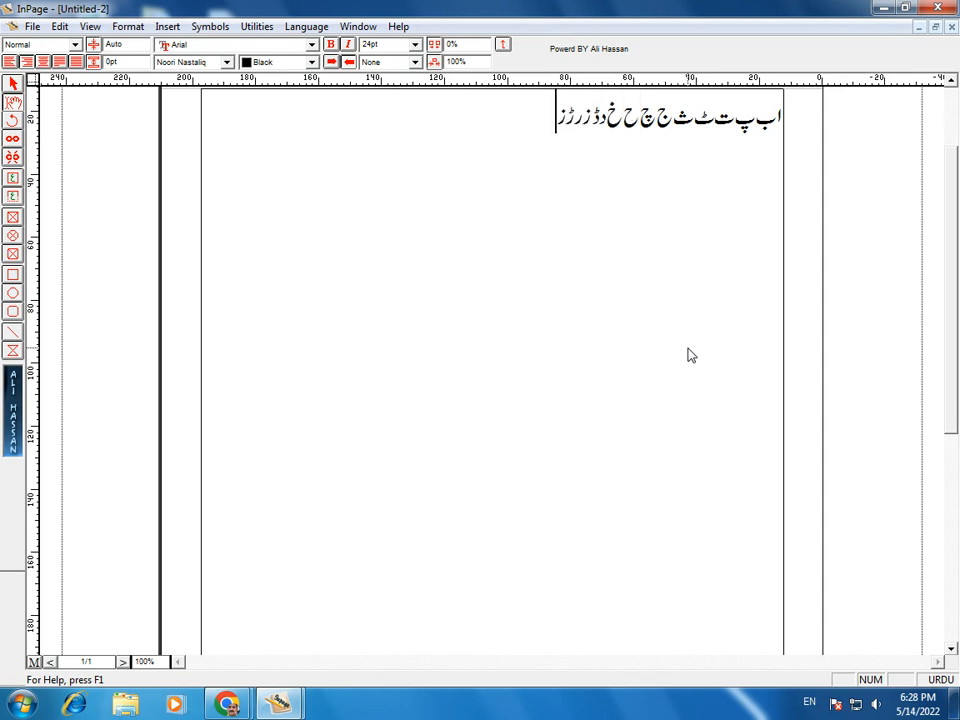
{"action": "type", "text": " ژ س ش ص ض ط"}
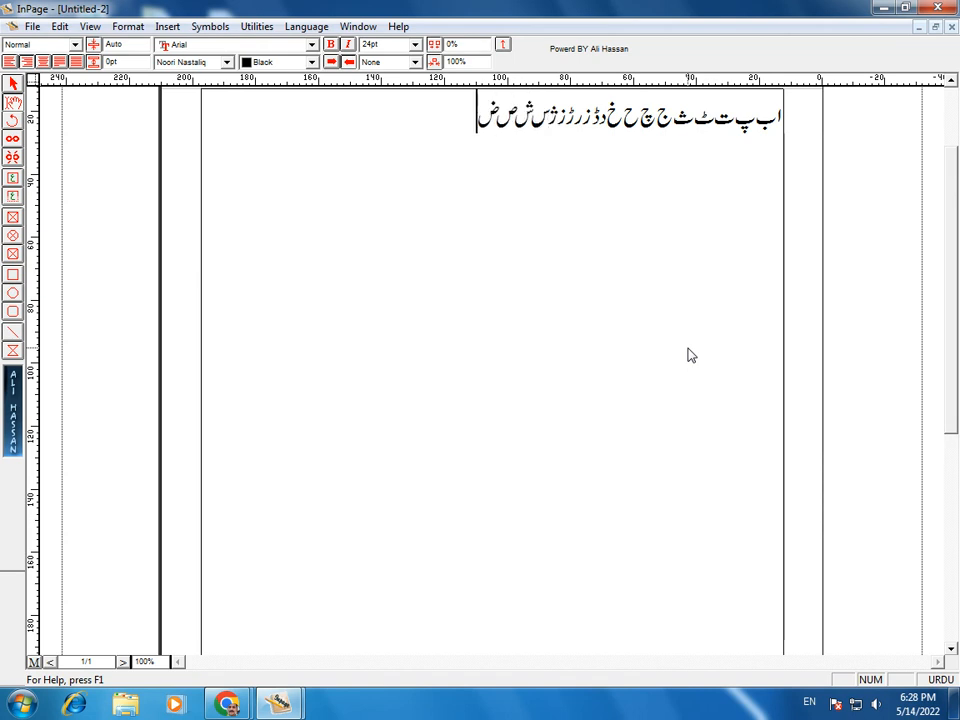
{"action": "type", "text": " ظ ع"}
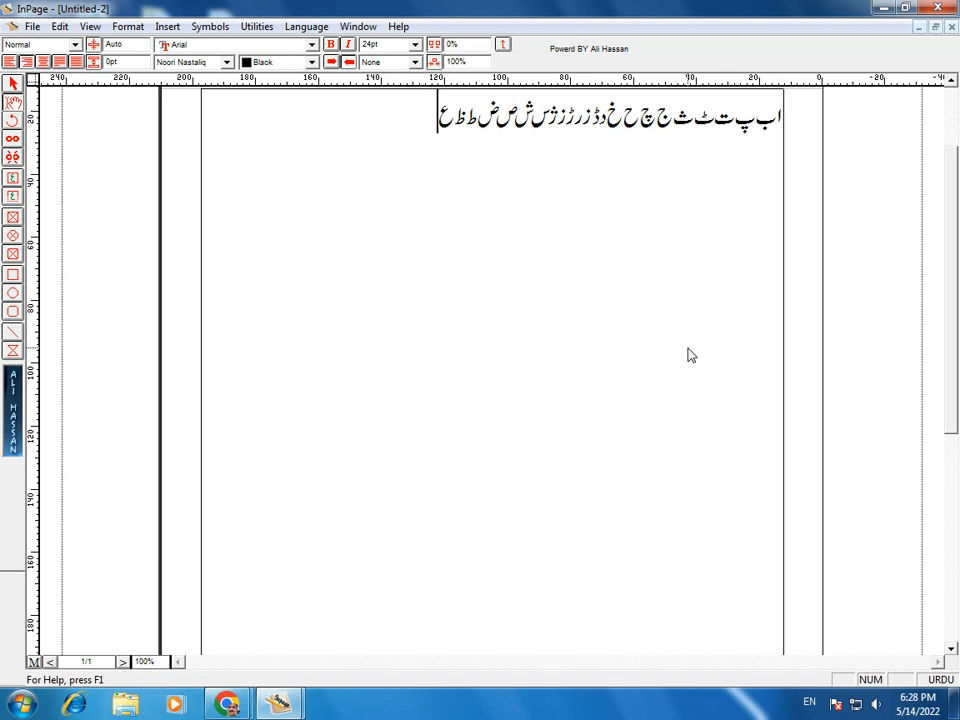
{"action": "type", "text": " غ ف ق ک گ ل م ن و ه ء ی ے"}
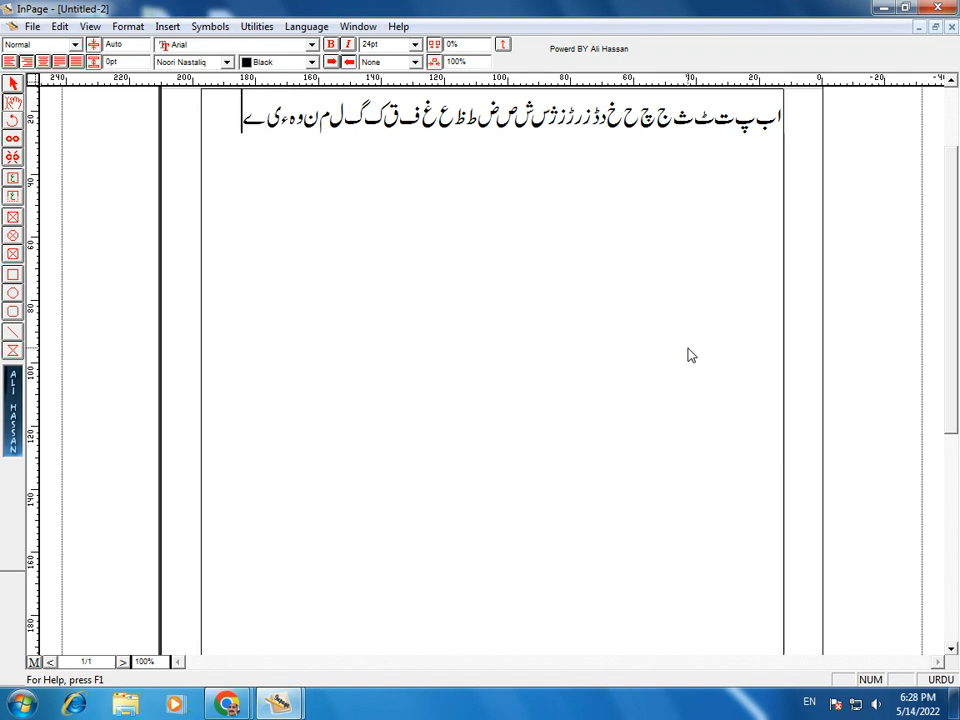
{"action": "key", "text": "ctrl+a"}
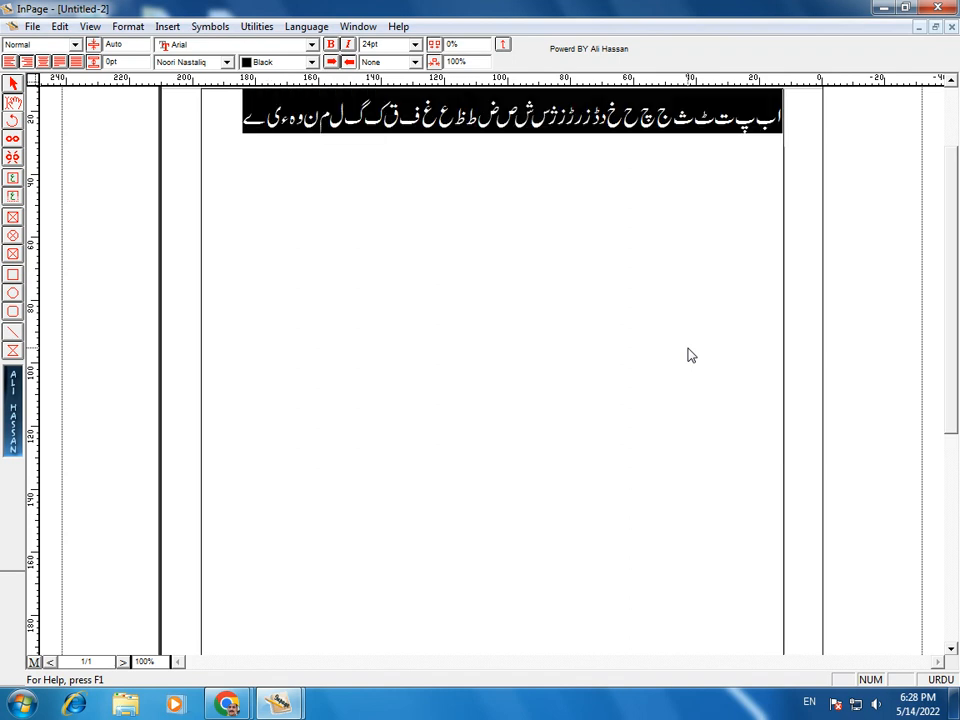
{"action": "key", "text": "ctrl+c"}
{"action": "key", "text": "ctrl+v"}
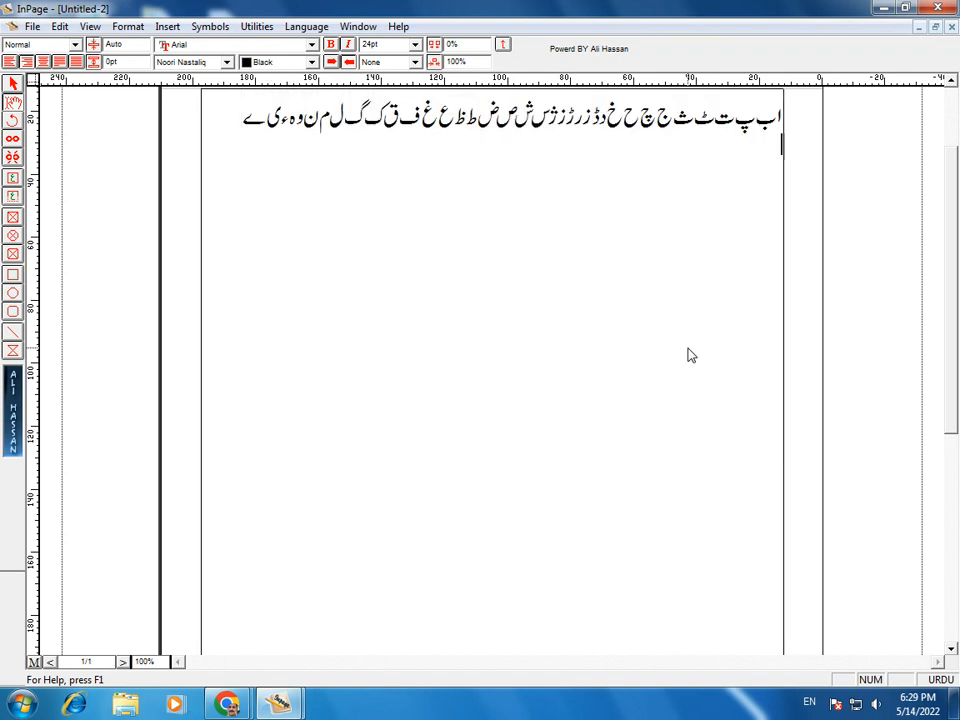
{"action": "key", "text": "ctrl+v"}
{"action": "key", "text": "ctrl+v"}
{"action": "key", "text": "ctrl+v"}
{"action": "key", "text": "ctrl+v"}
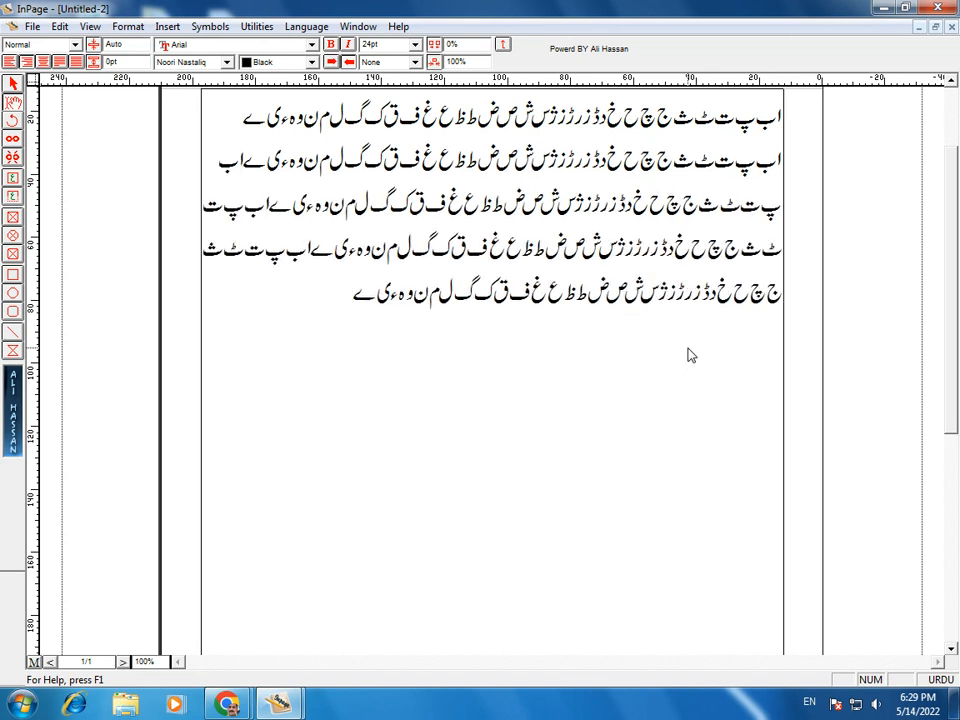
{"action": "key", "text": "Return"}
Step: Type the practice lines 'اب تب' and 'ایک دفعہ کا ذکر', fixing a typo
{"action": "type", "text": "اب"}
{"action": "type", "text": "تب"}
{"action": "key", "text": "Return"}
{"action": "type", "text": "ایک"}
{"action": "type", "text": " د"}
{"action": "type", "text": "جع"}
{"action": "key", "text": "BackSpace"}
{"action": "key", "text": "BackSpace"}
{"action": "type", "text": "فعہ"}
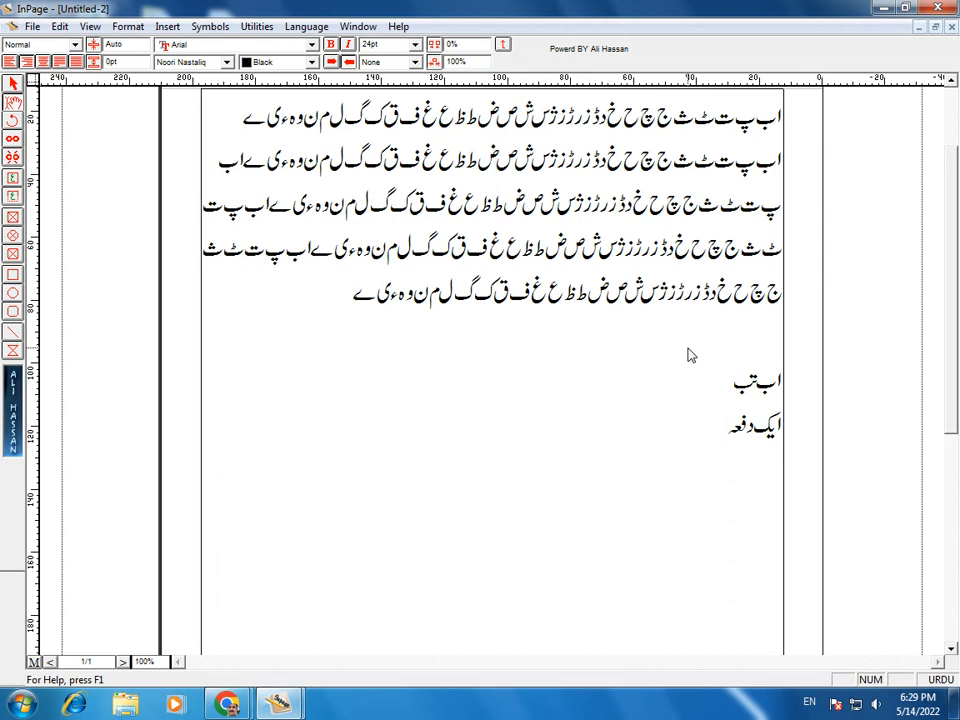
{"action": "type", "text": "کا ذکر"}
{"action": "key", "text": "Return"}
{"action": "key", "text": "Return"}
Step: Switch the text size to 48pt and delete all text on the page
{"action": "left_click", "coordinate": [387, 44]}
{"action": "left_click", "coordinate": [381, 128]}
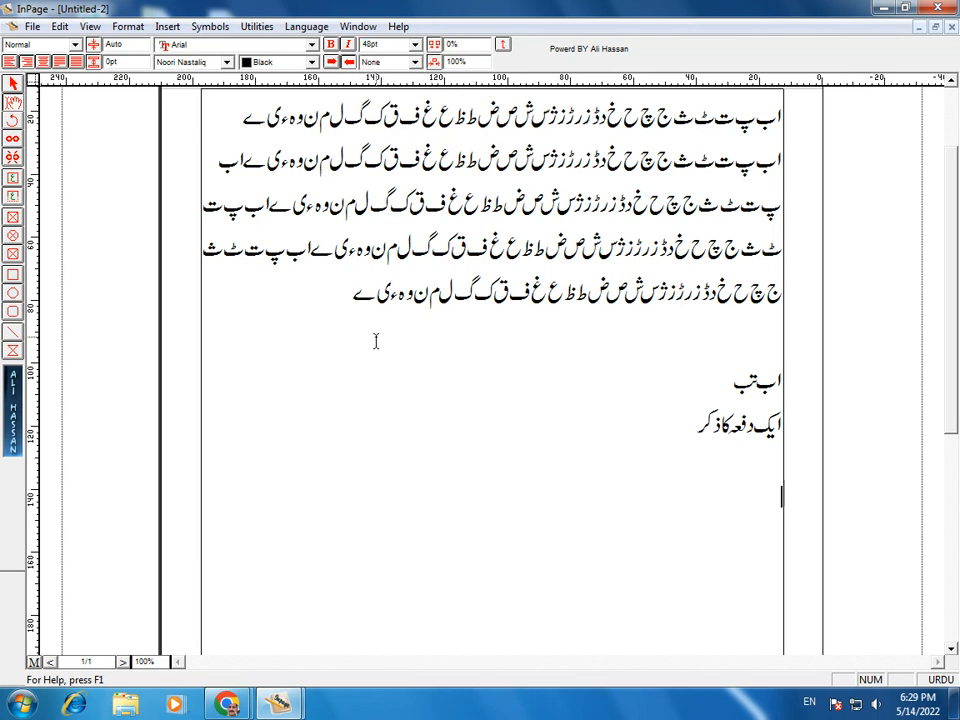
{"action": "key", "text": "ctrl+a"}
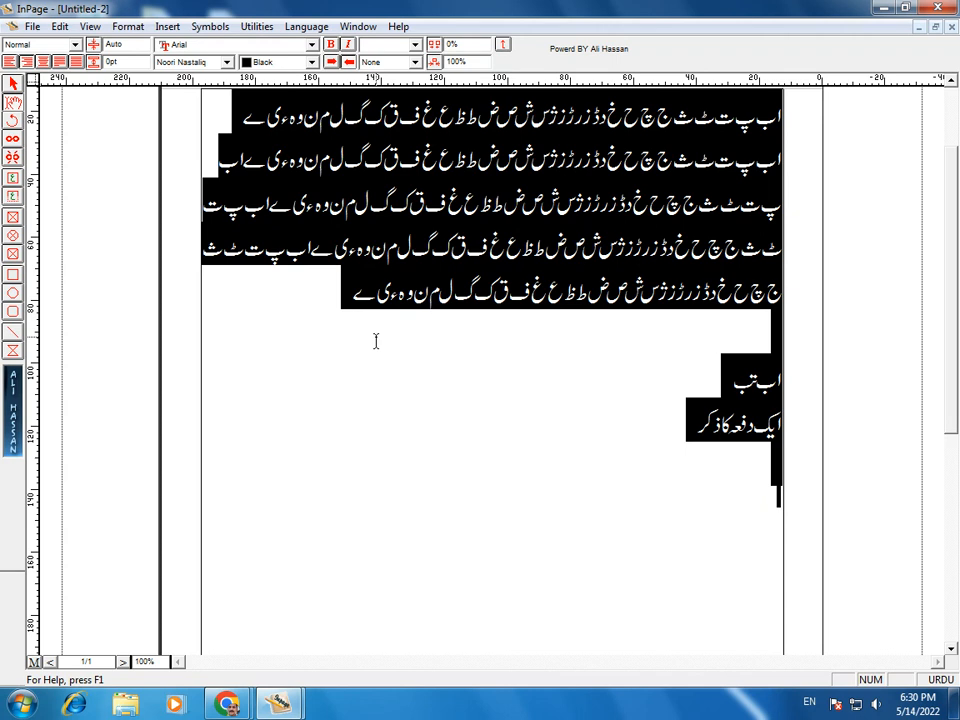
{"action": "key", "text": "Delete"}
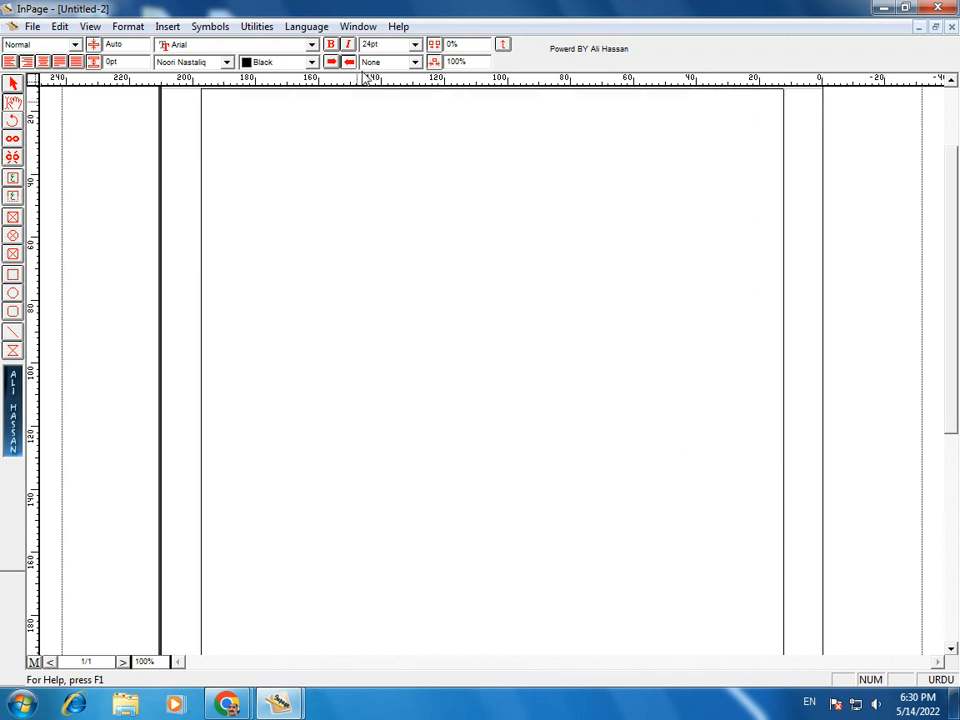
Step: At 60pt, type 'امید ہے کہ آپ کو یہ ویڈیو یہ لیکچر کار آمد لگا ہوگا، تو'
{"action": "left_click", "coordinate": [415, 45]}
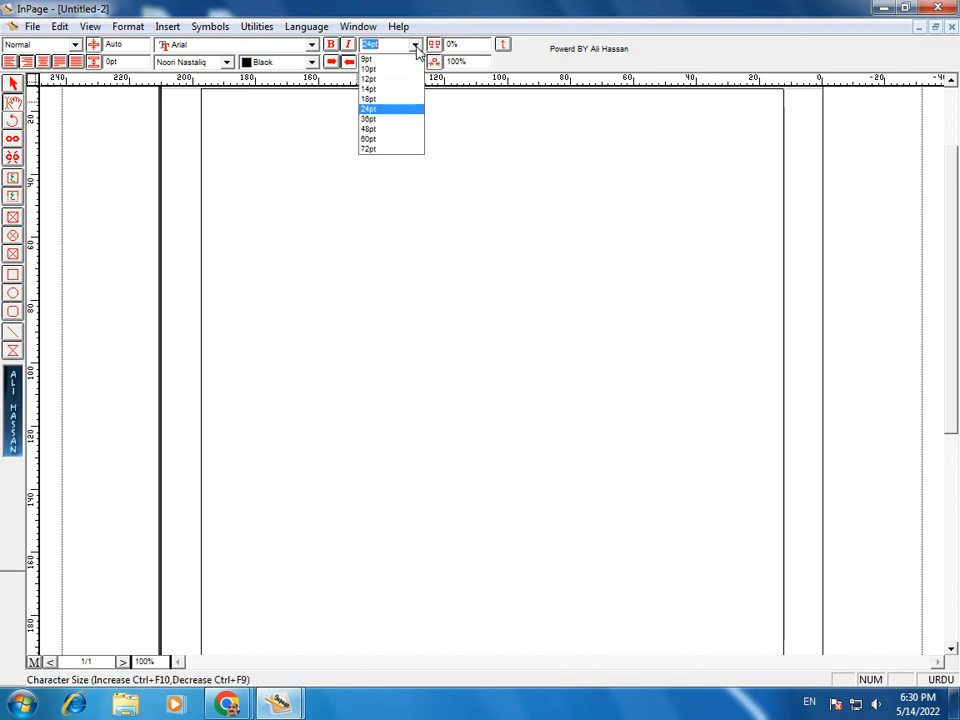
{"action": "left_click", "coordinate": [377, 139]}
{"action": "type", "text": "امید ہے کہ"}
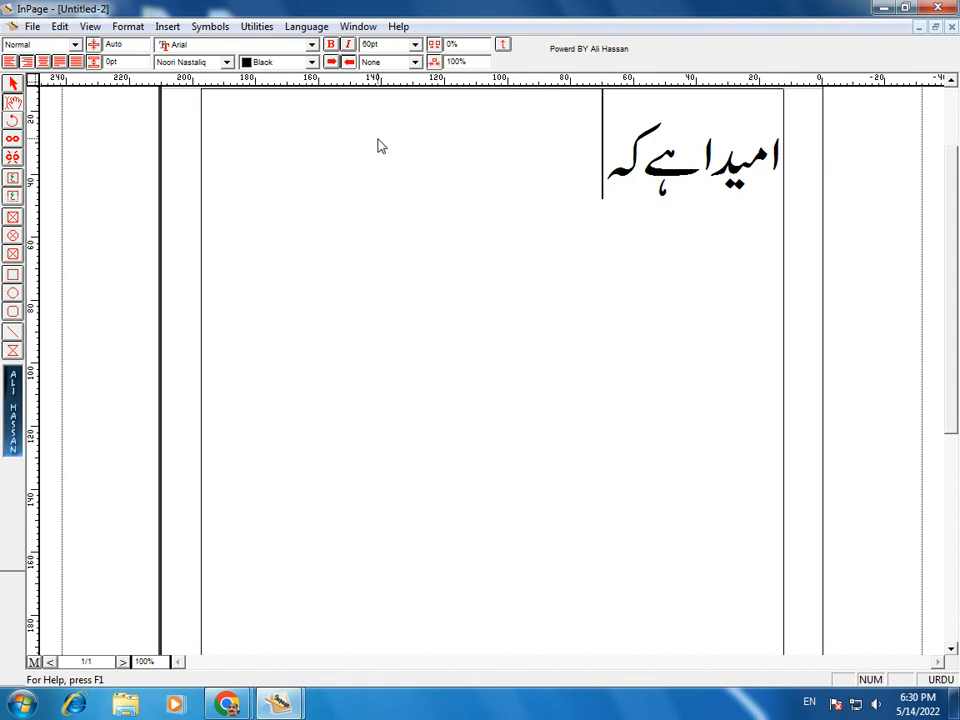
{"action": "key", "text": "BackSpace"}
{"action": "key", "text": "BackSpace"}
{"action": "key", "text": "BackSpace"}
{"action": "key", "text": "BackSpace"}
{"action": "key", "text": "BackSpace"}
{"action": "key", "text": "BackSpace"}
{"action": "key", "text": "BackSpace"}
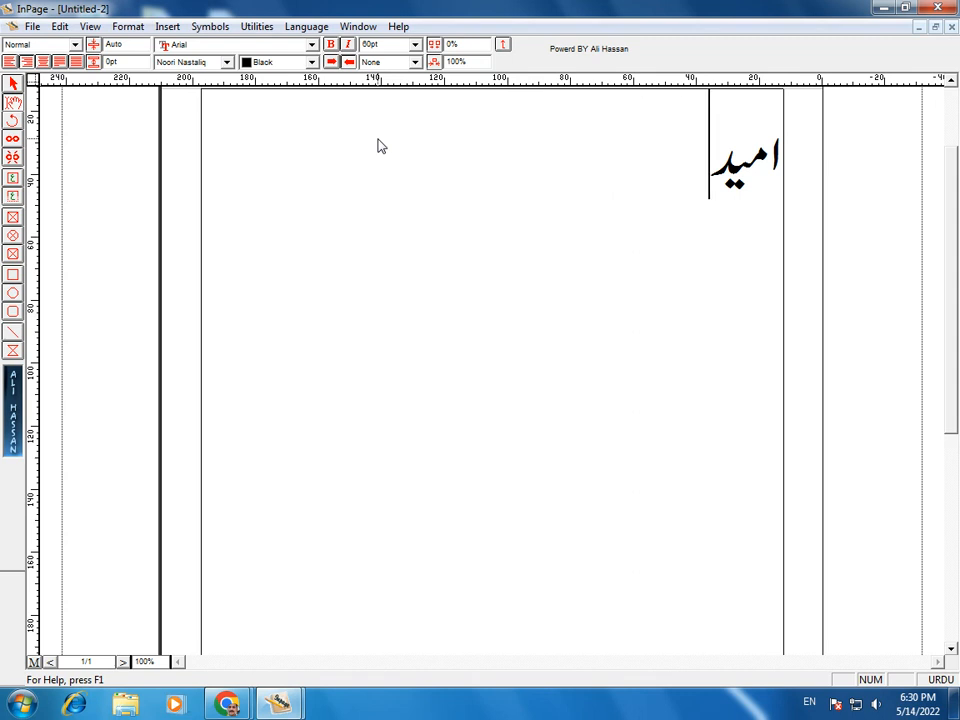
{"action": "type", "text": "ہے کہ آہ"}
{"action": "key", "text": "BackSpace"}
{"action": "type", "text": "پ کو یہ ویڈیو"}
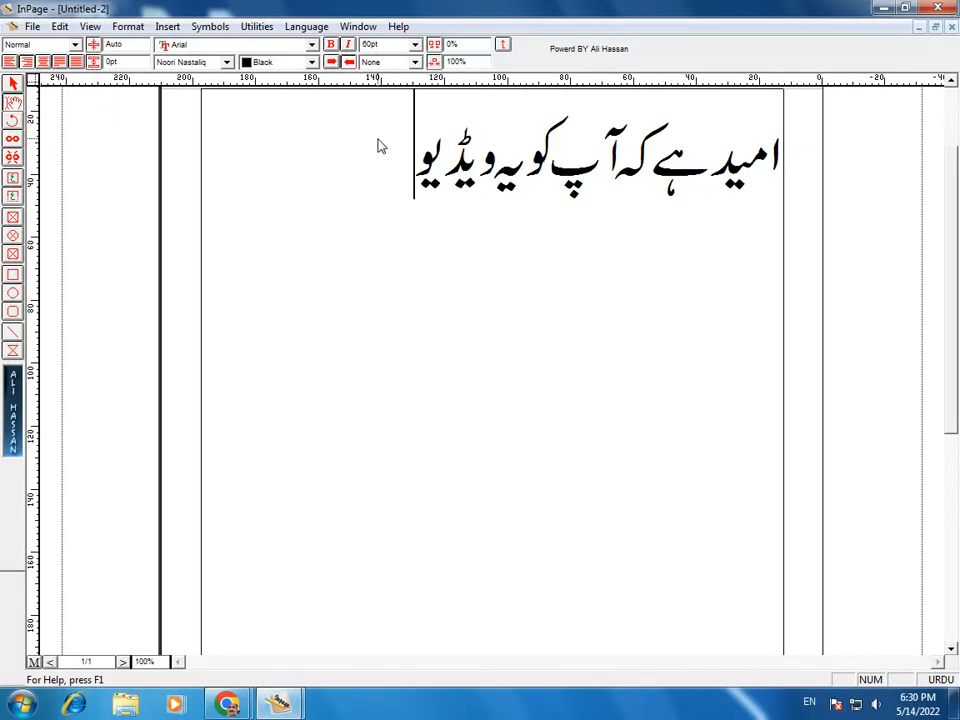
{"action": "type", "text": " یہ ل"}
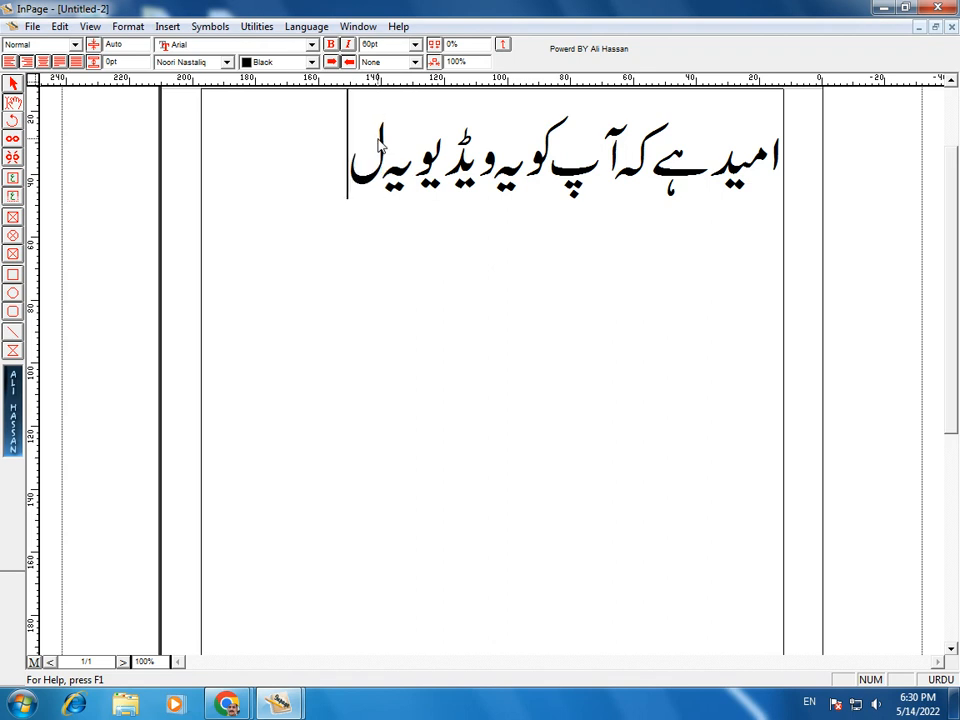
{"action": "type", "text": "یکچر کار"}
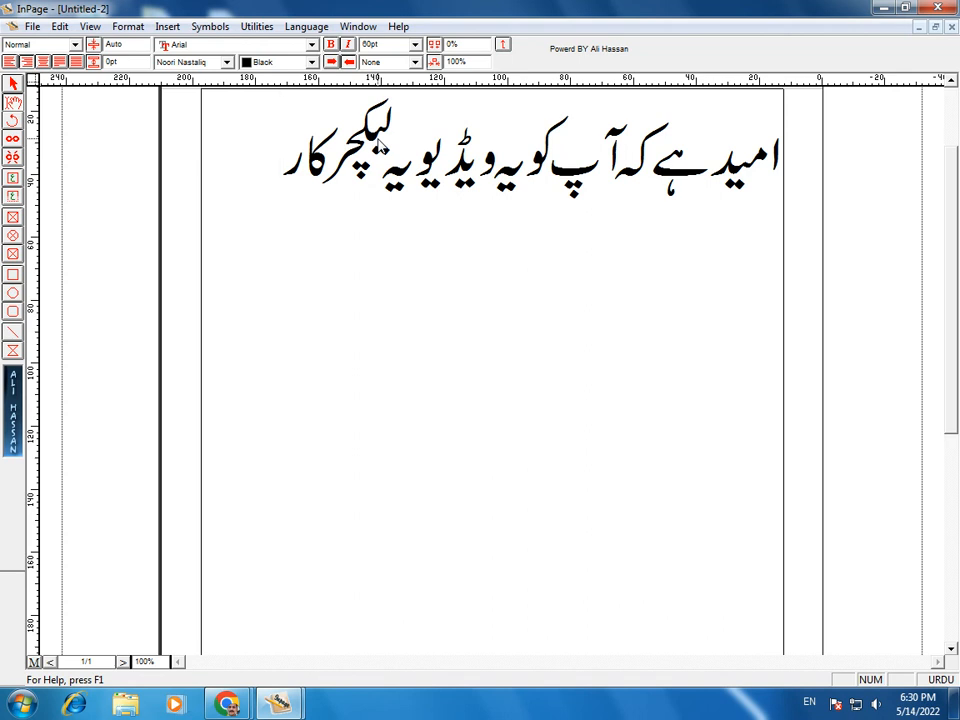
{"action": "type", "text": " آمد لگا ہوگا"}
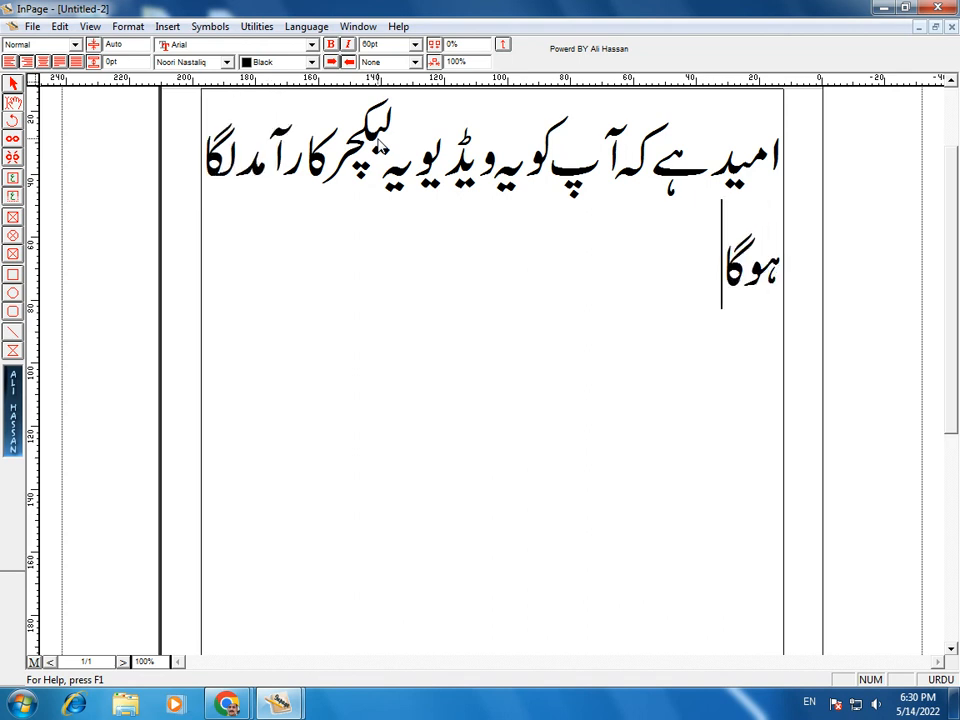
{"action": "type", "text": "، تو"}
{"action": "key", "text": "Return"}
Step: Add the line 'دعاؤں میں یاد رکھیے گا۔' and sign off with 'آپکا اپنا' plus the author's name
{"action": "type", "text": "دعاؤ"}
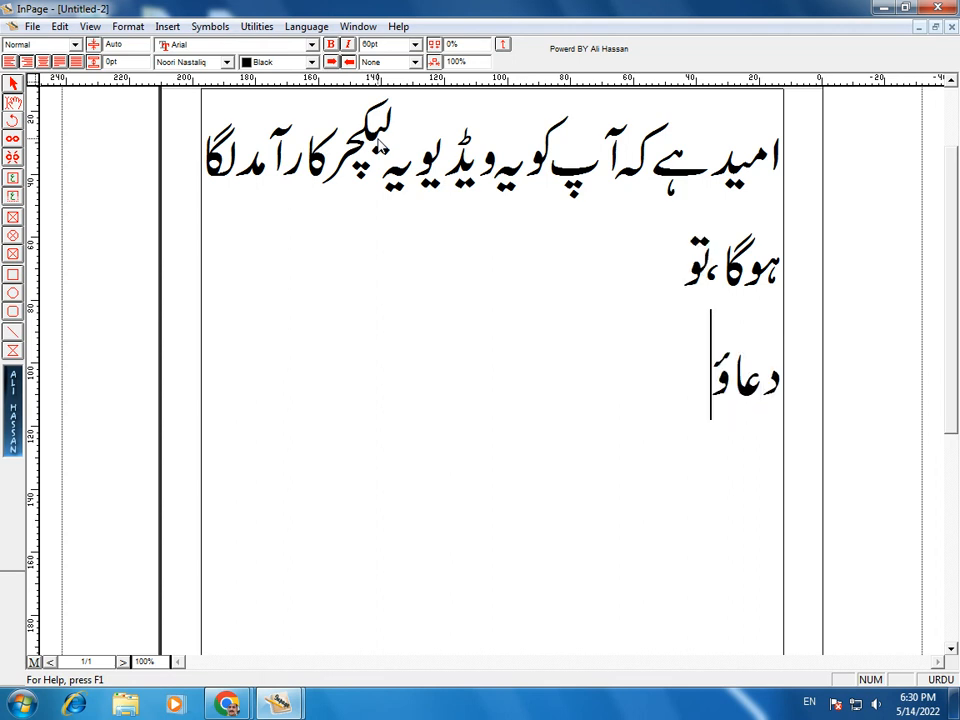
{"action": "type", "text": "ں میں یاد رکھ"}
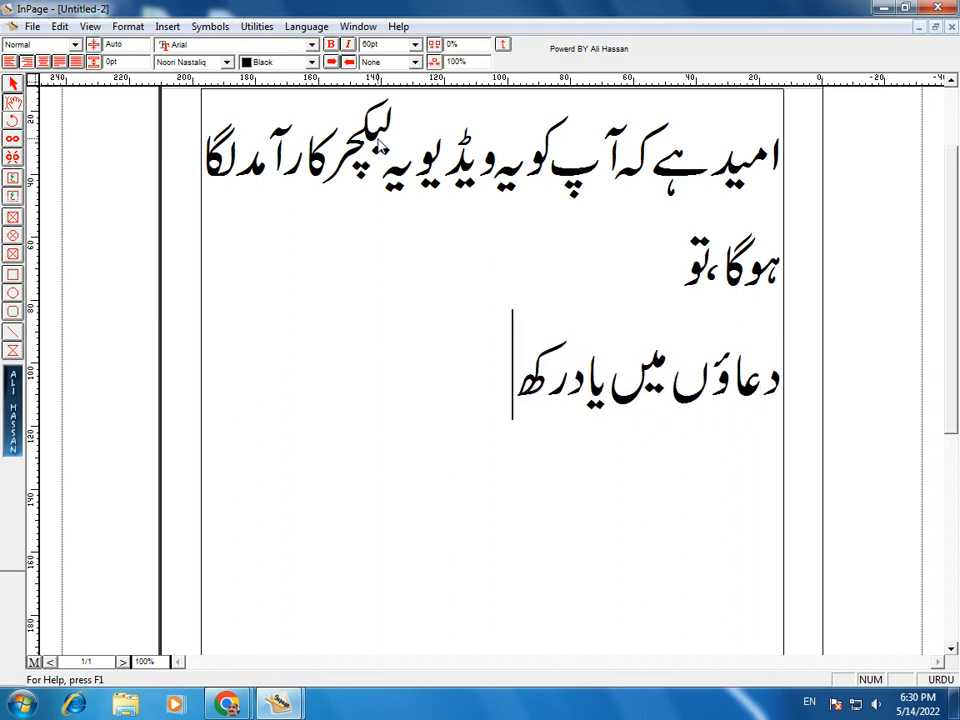
{"action": "type", "text": "یے گا۔"}
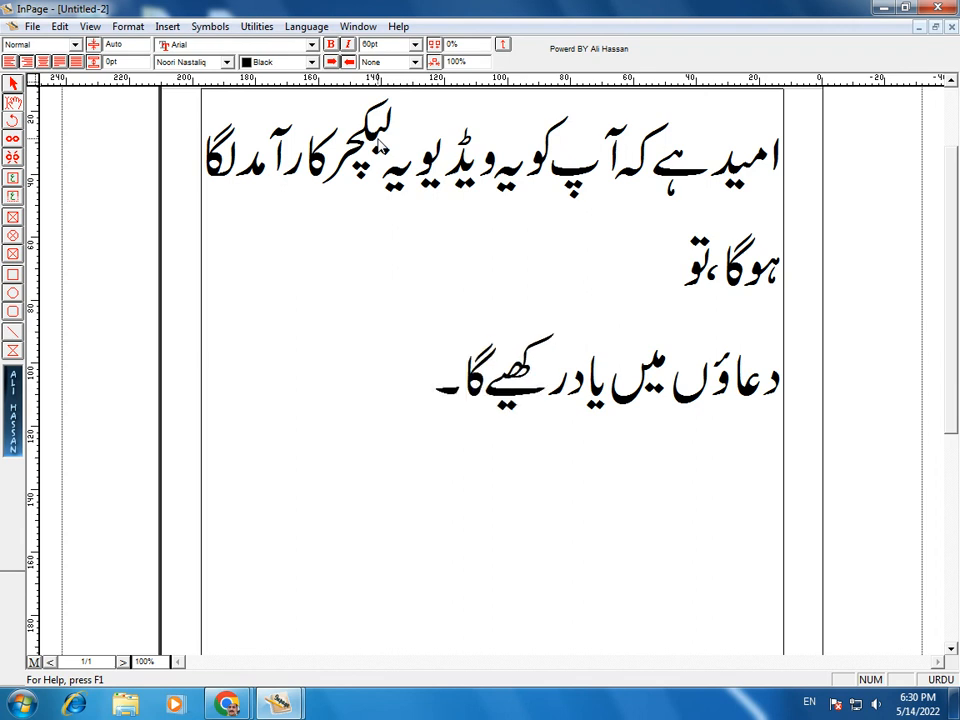
{"action": "key", "text": "Return"}
{"action": "type", "text": "آپکا اپنا ط"}
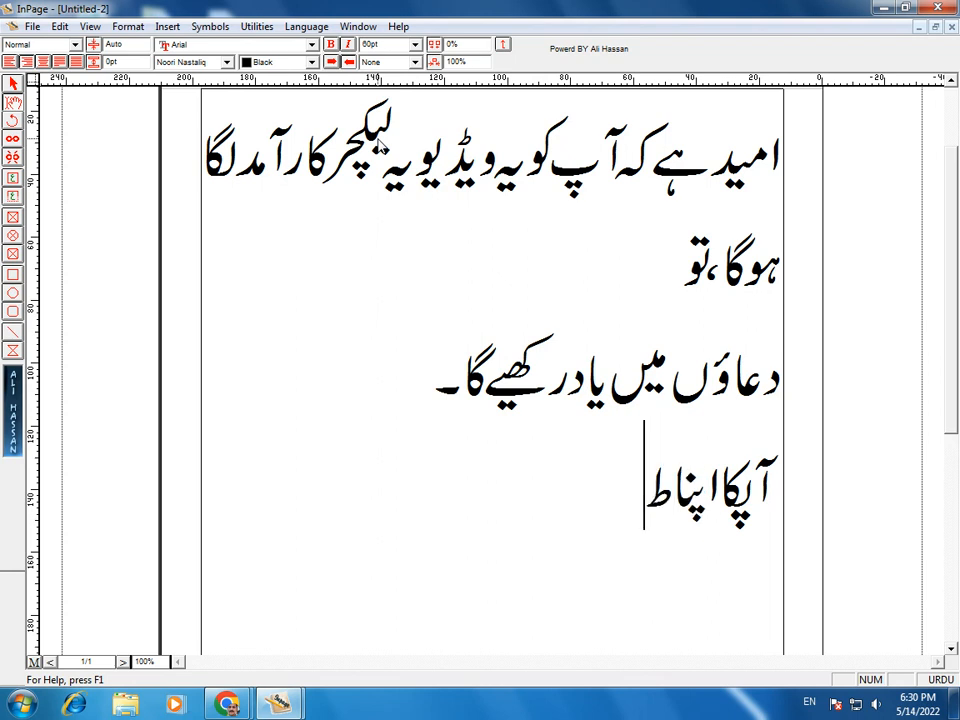
{"action": "type", "text": "اہر دلشاد"}
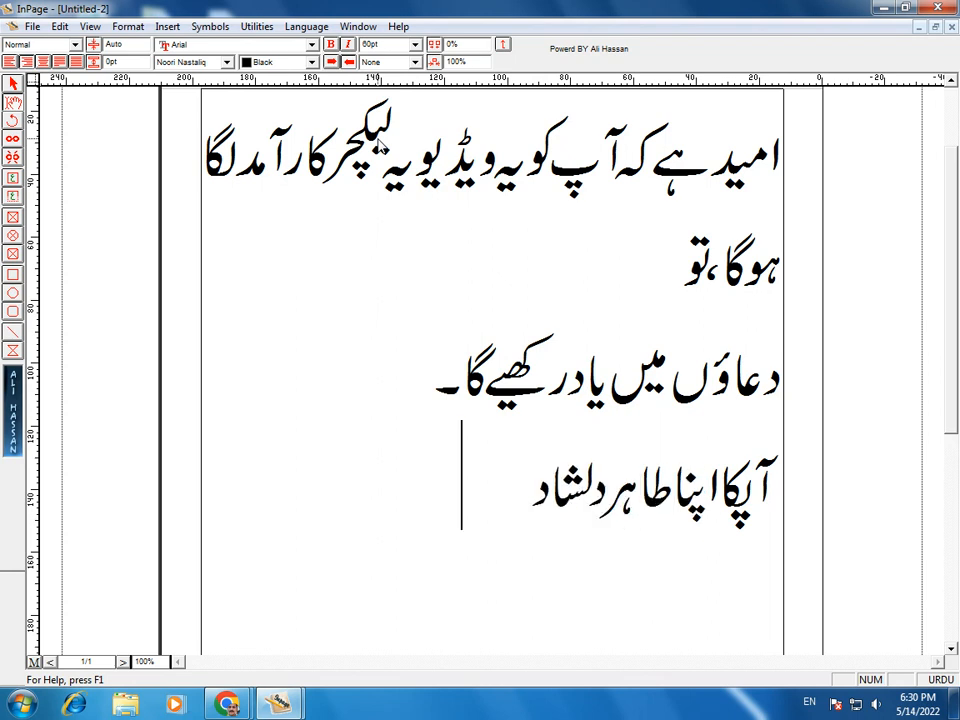